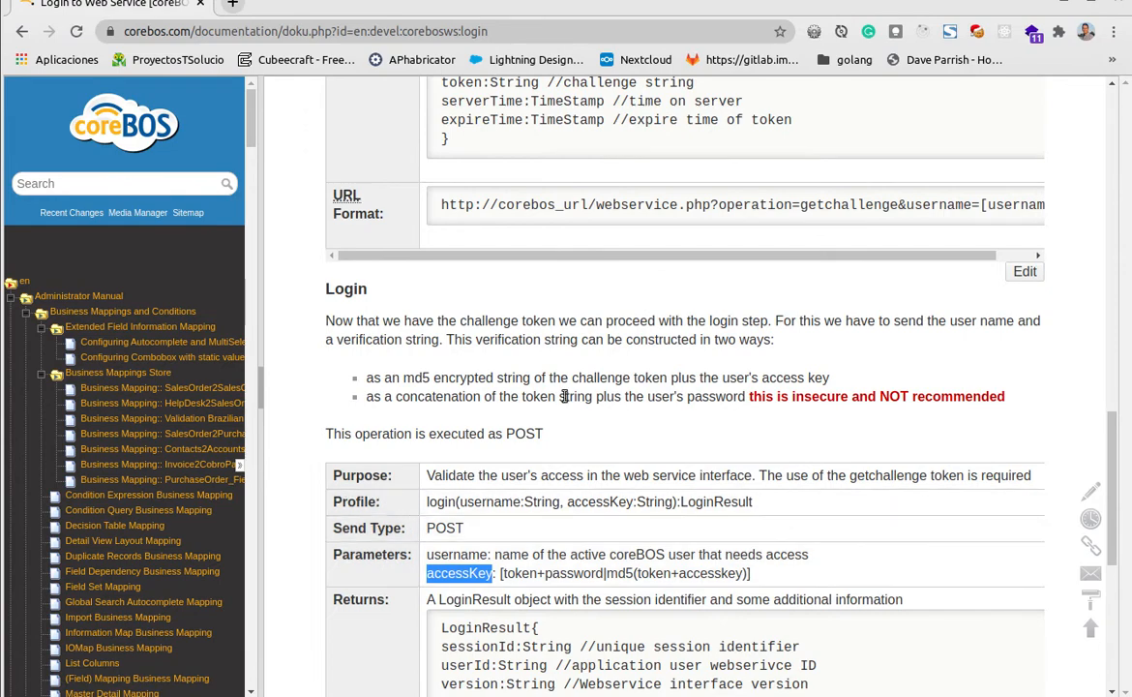
Examine the send types and parameters of the Get Challenge and Login operations in the coreBOS web service documentation
scroll(555, 394, "up", 5)
scroll(554, 394, "down", 3)
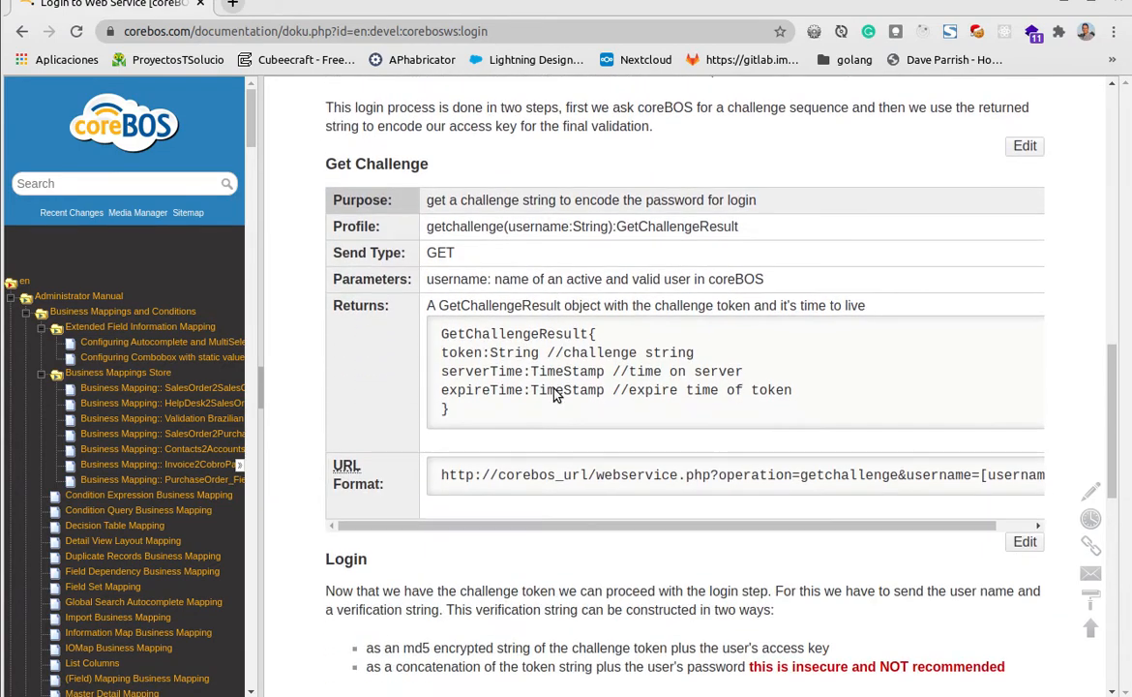
scroll(541, 446, "up", 3)
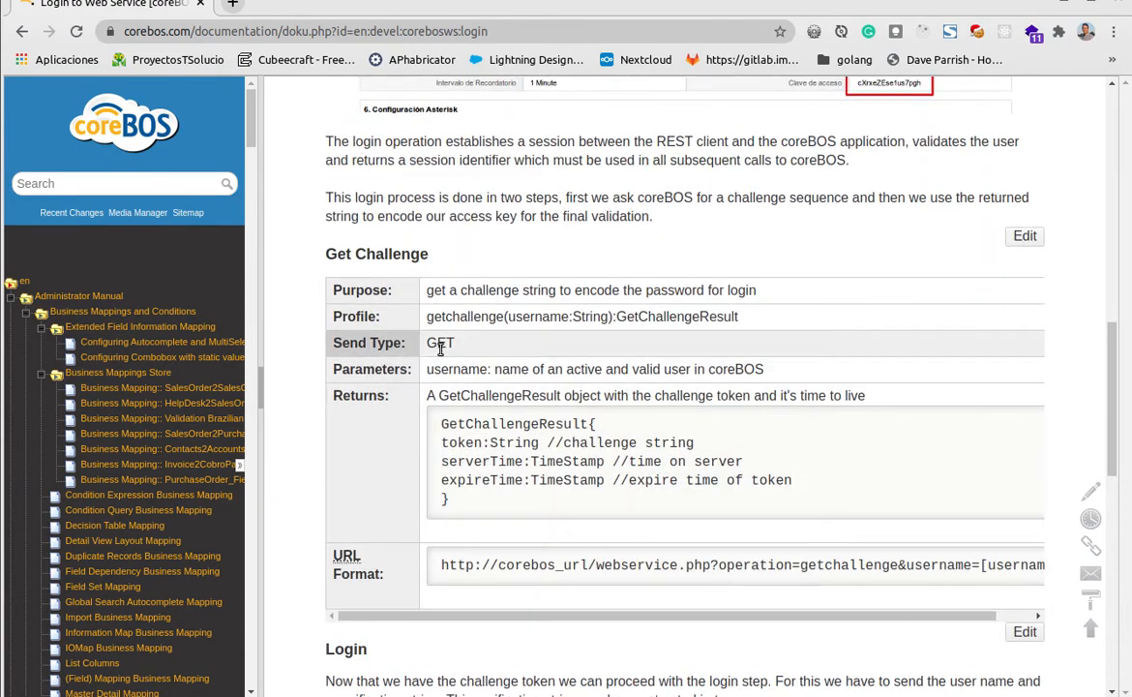
double_click(440, 342)
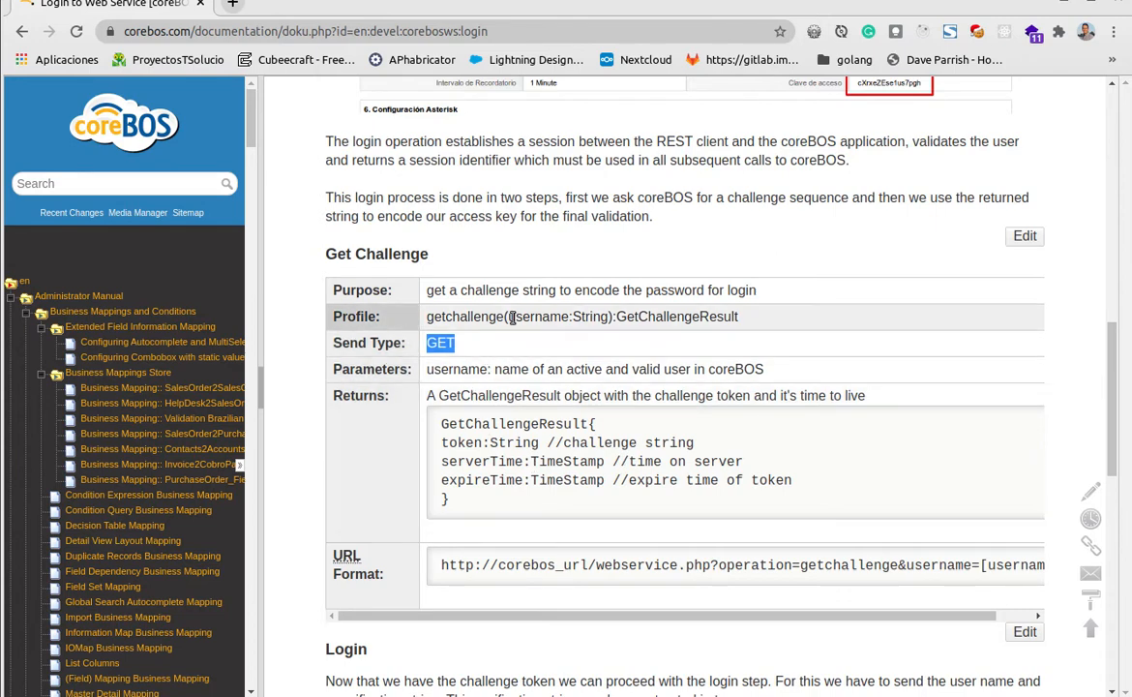
left_click_drag(507, 316, 609, 317)
scroll(513, 501, "down", 5)
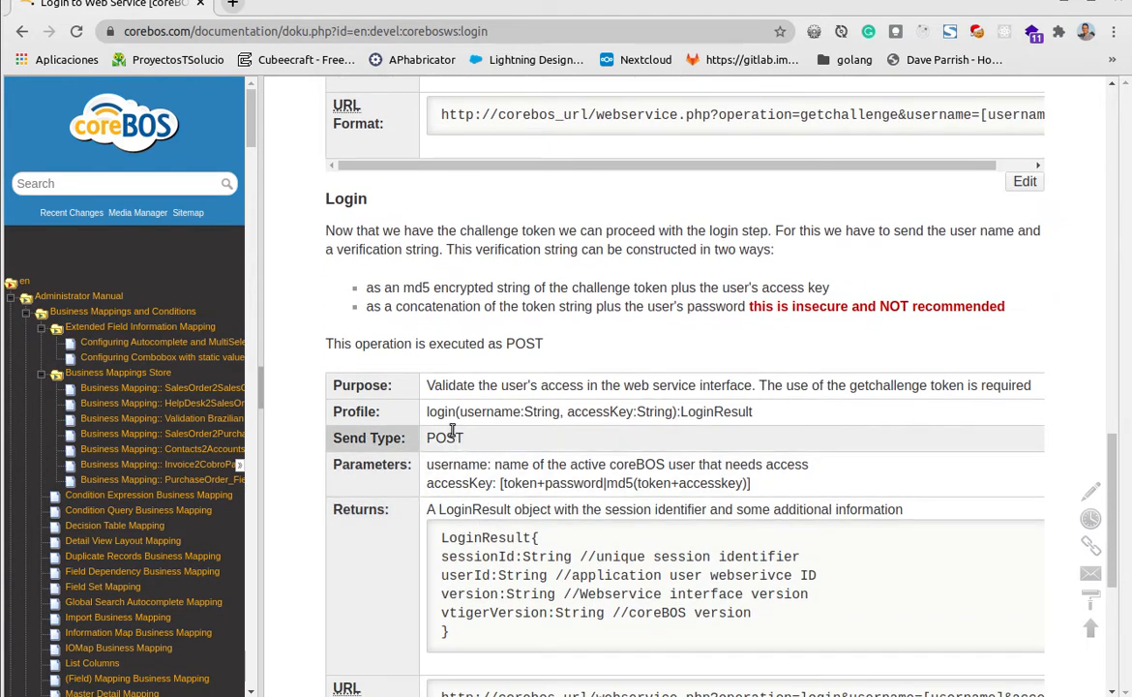
double_click(450, 438)
left_click(493, 418)
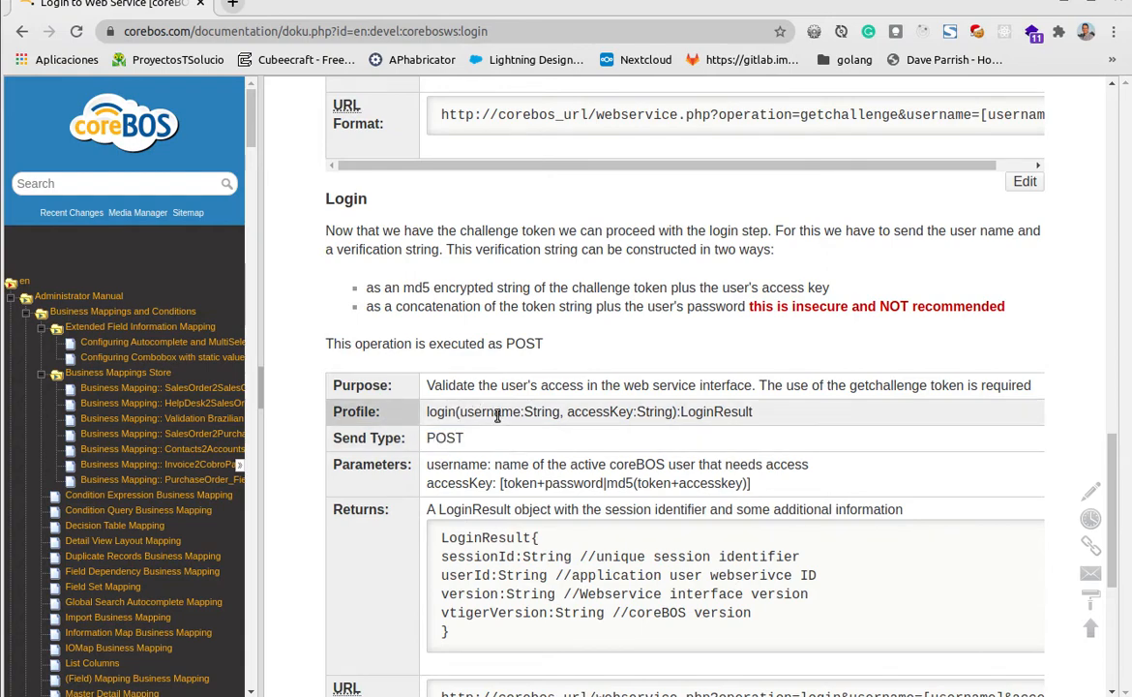
double_click(612, 412)
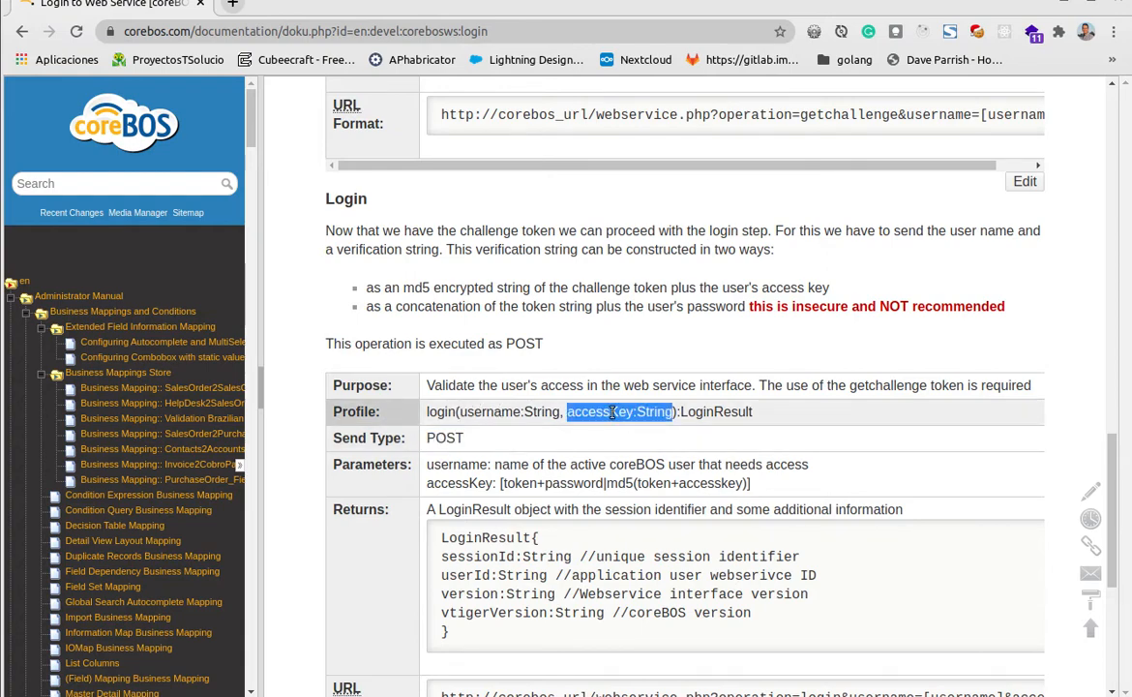
Switch to Postman and start a new request named Challenge
left_click(1061, 2)
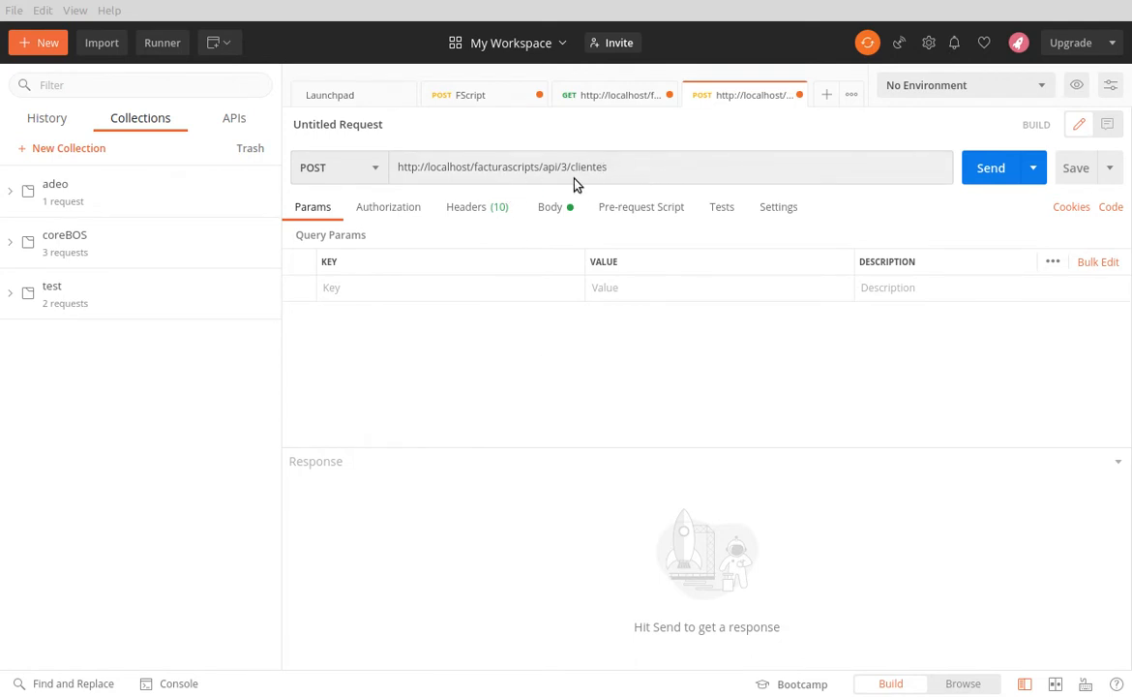
left_click(39, 42)
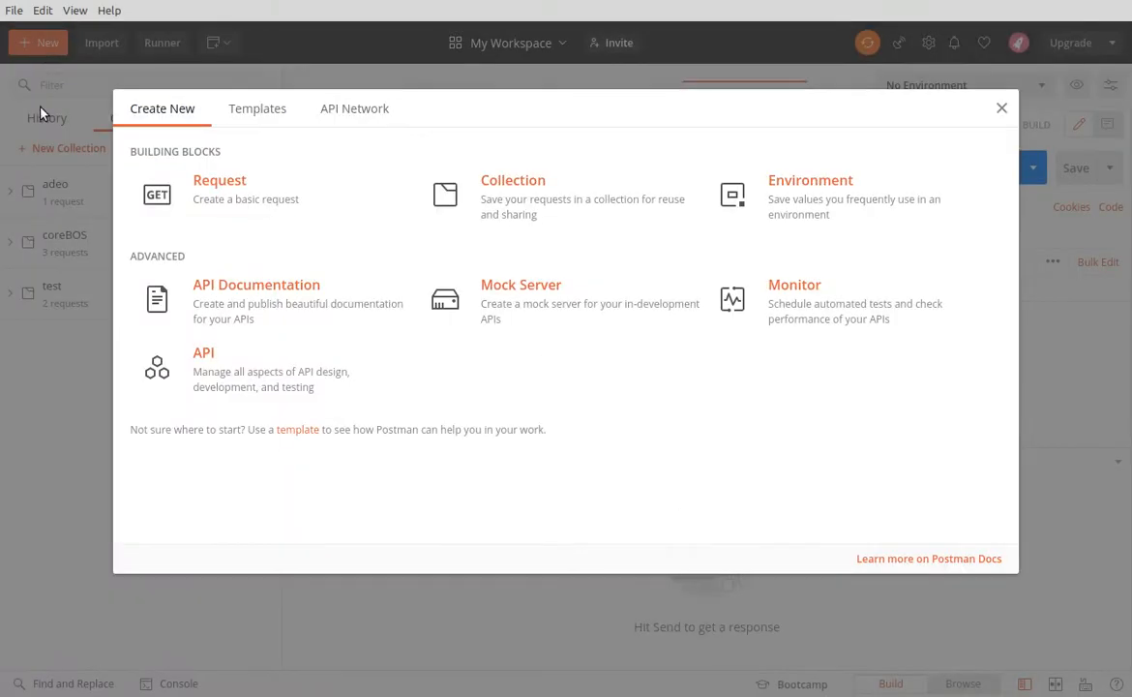
left_click(249, 191)
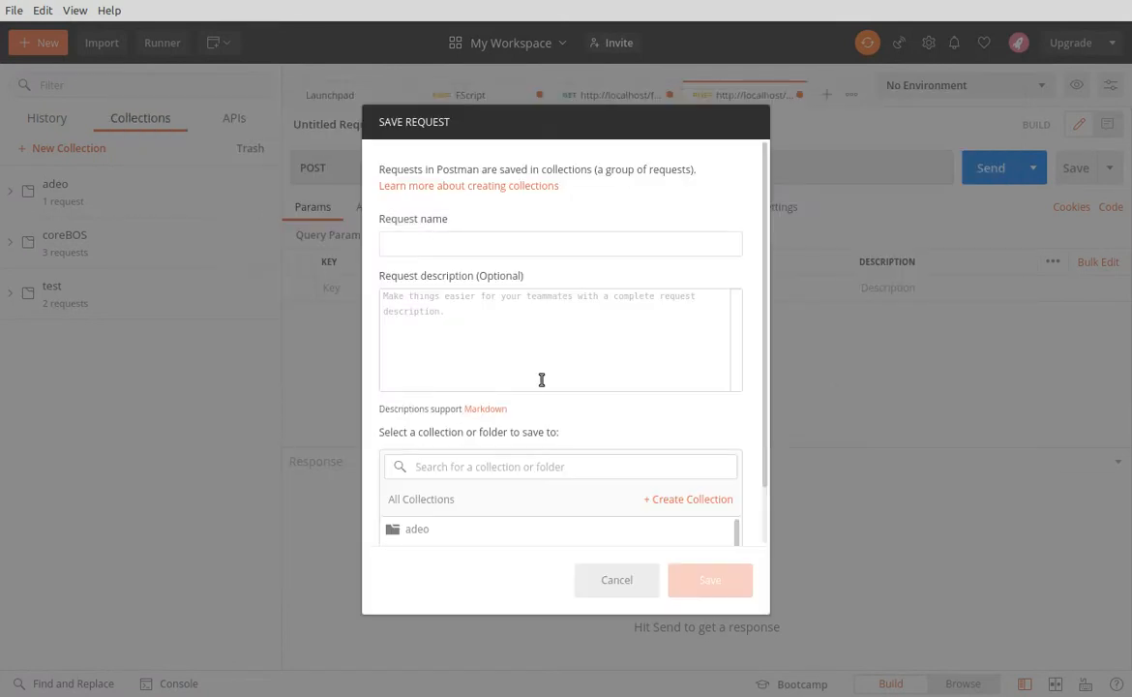
type("Challenge")
scroll(533, 485, "down", 2)
scroll(533, 485, "up", 2)
Give the request the description "chhllenge" and save it to the adeo collection
left_click(453, 331)
type("cahllenge")
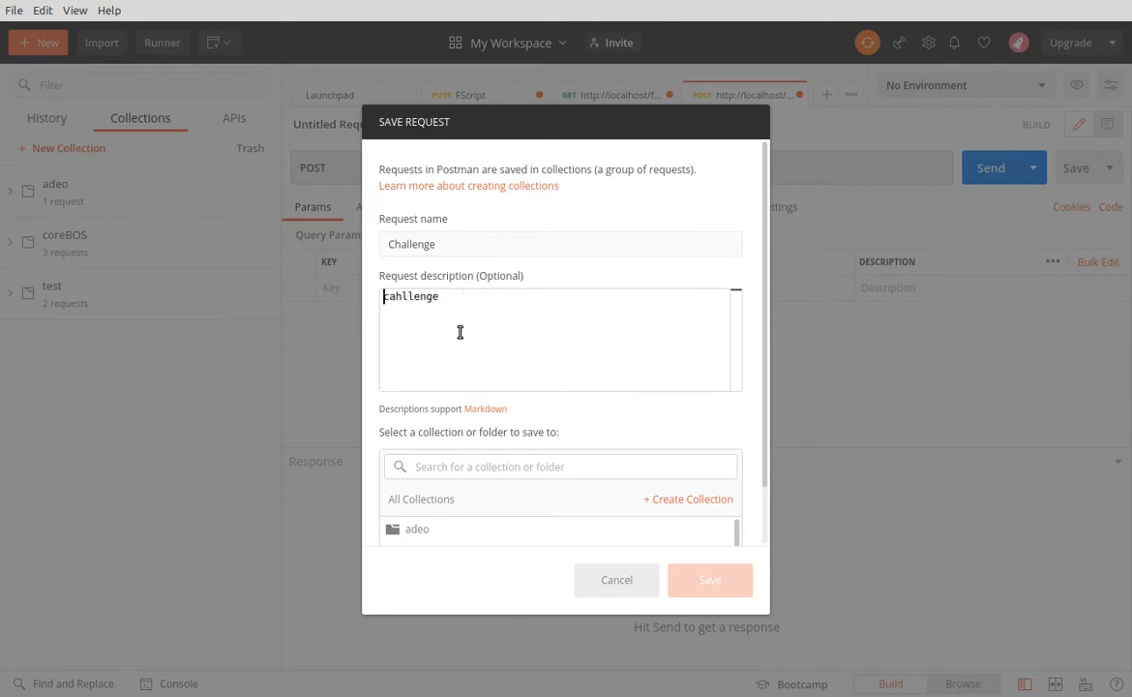
key("Right")
key("Delete")
type("h")
left_click(518, 466)
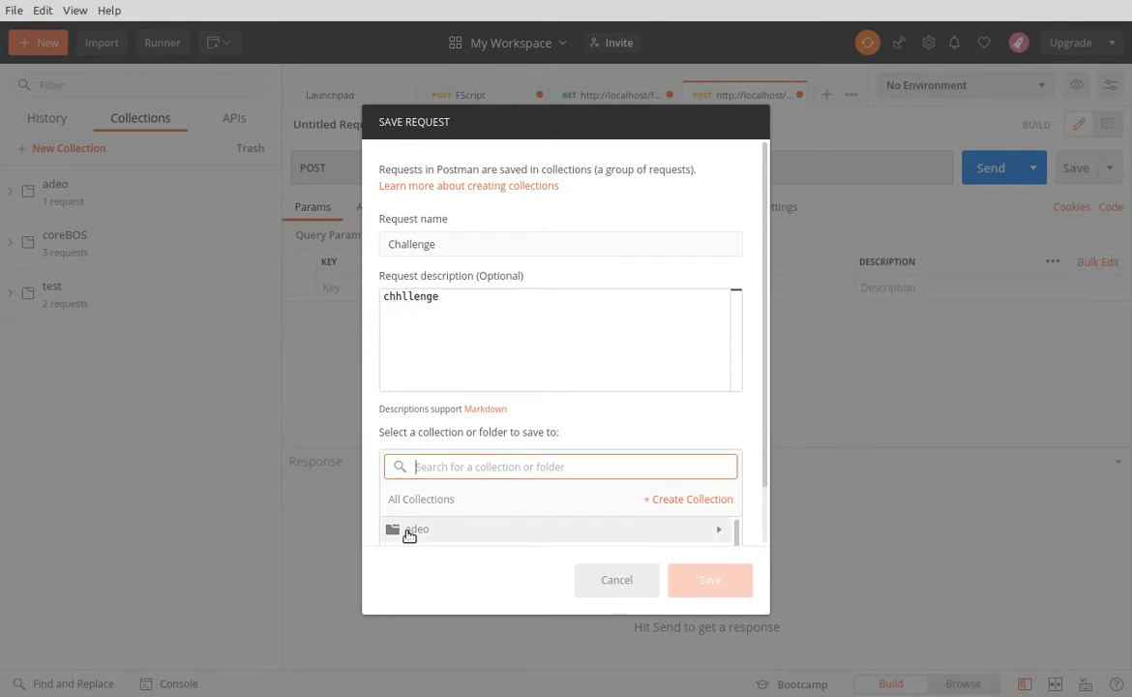
left_click(407, 532)
left_click(713, 584)
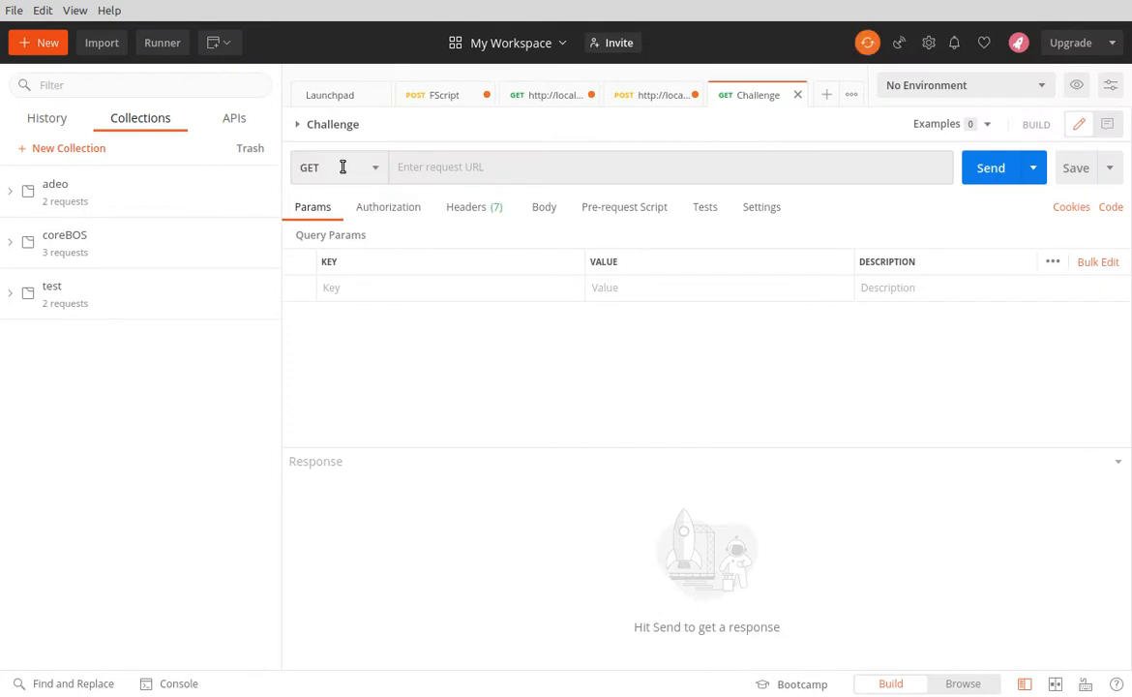
left_click(438, 166)
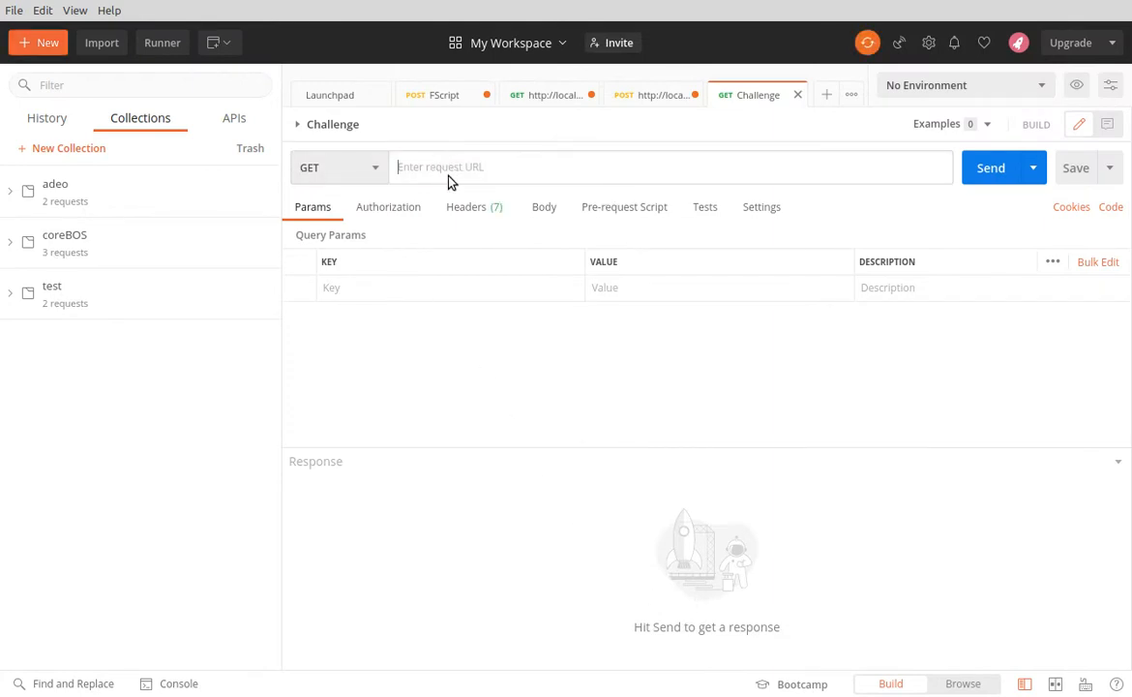
type("http")
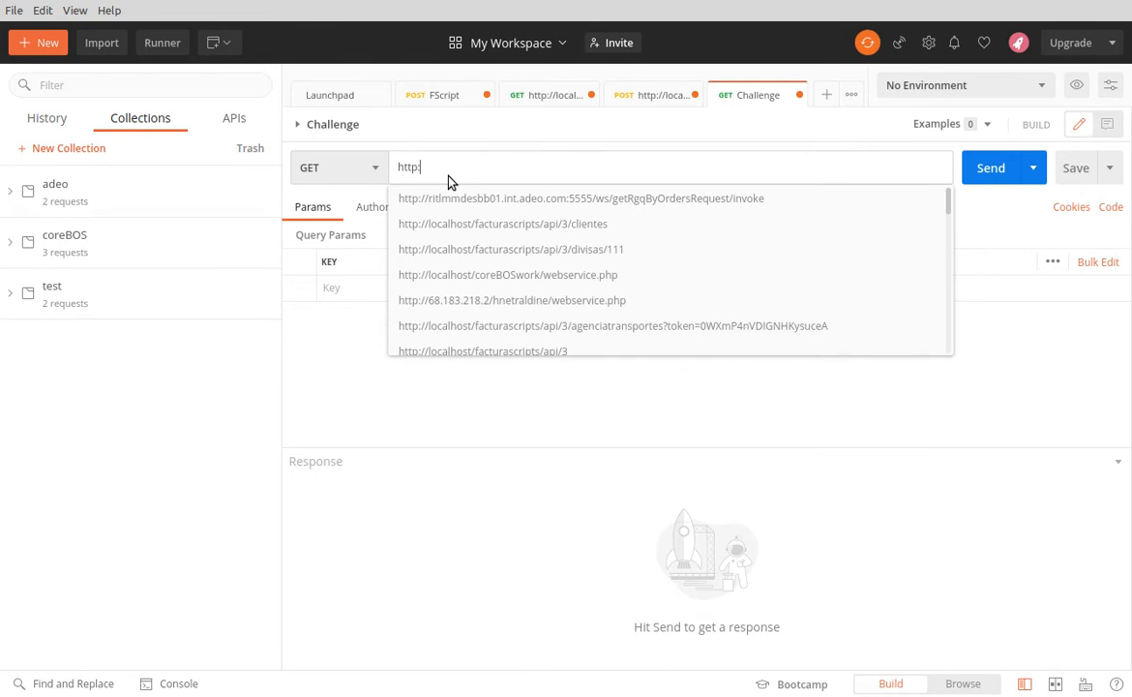
type("://localhost/")
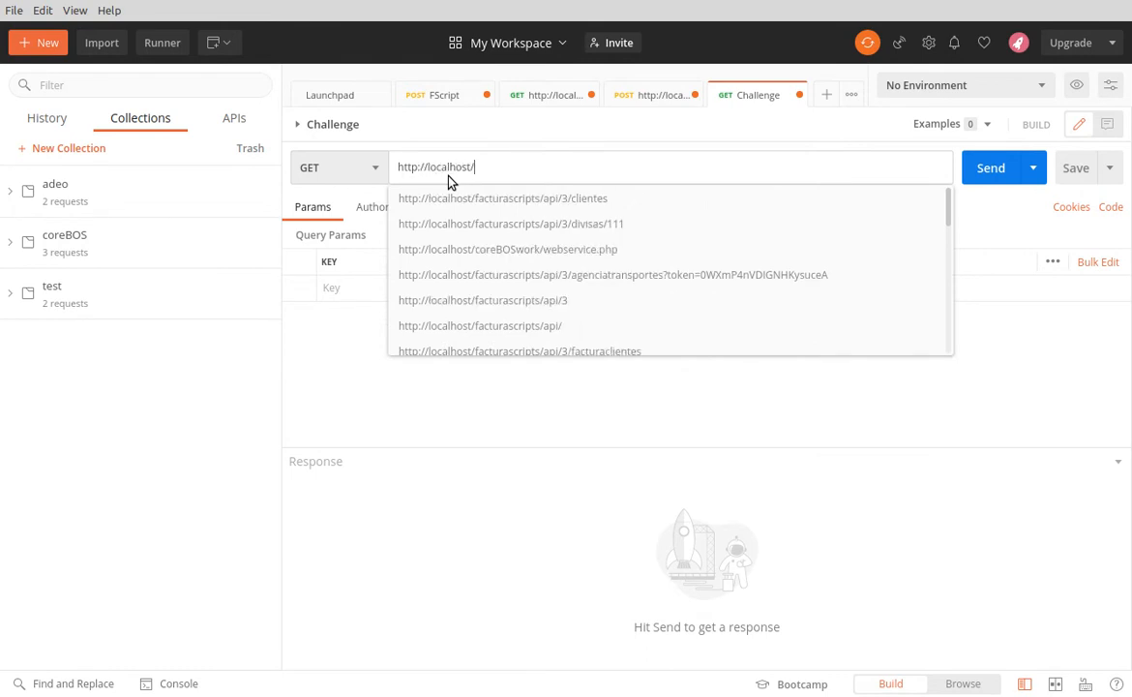
type("cbdenorm")
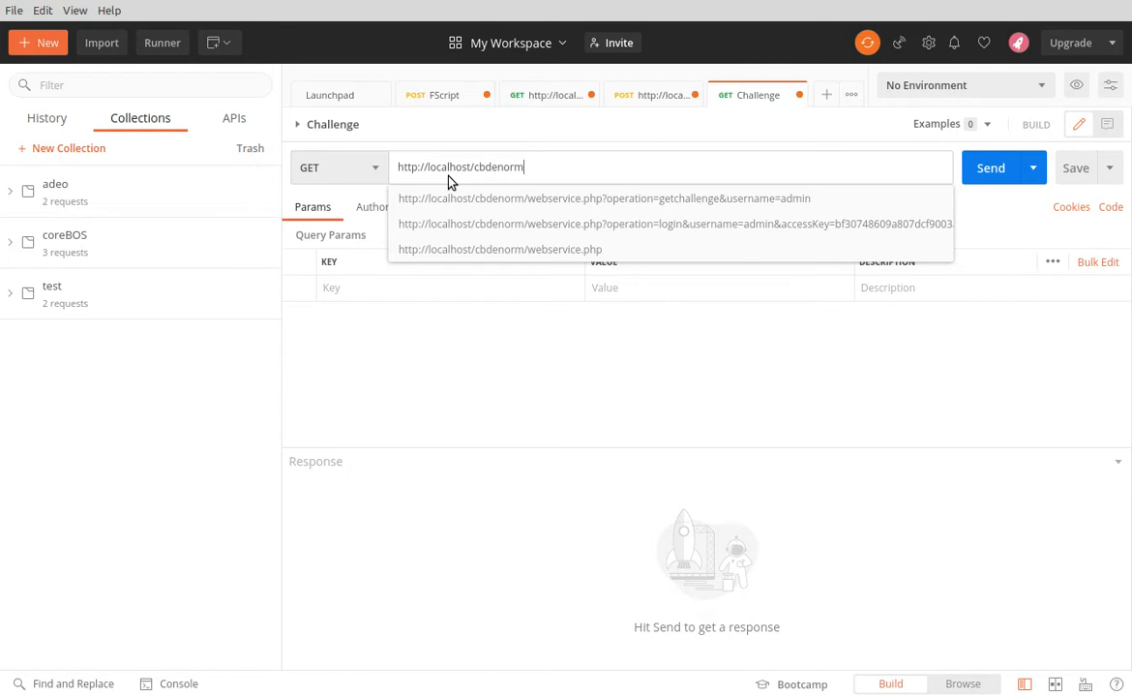
type("/webservice.php")
left_click(497, 200)
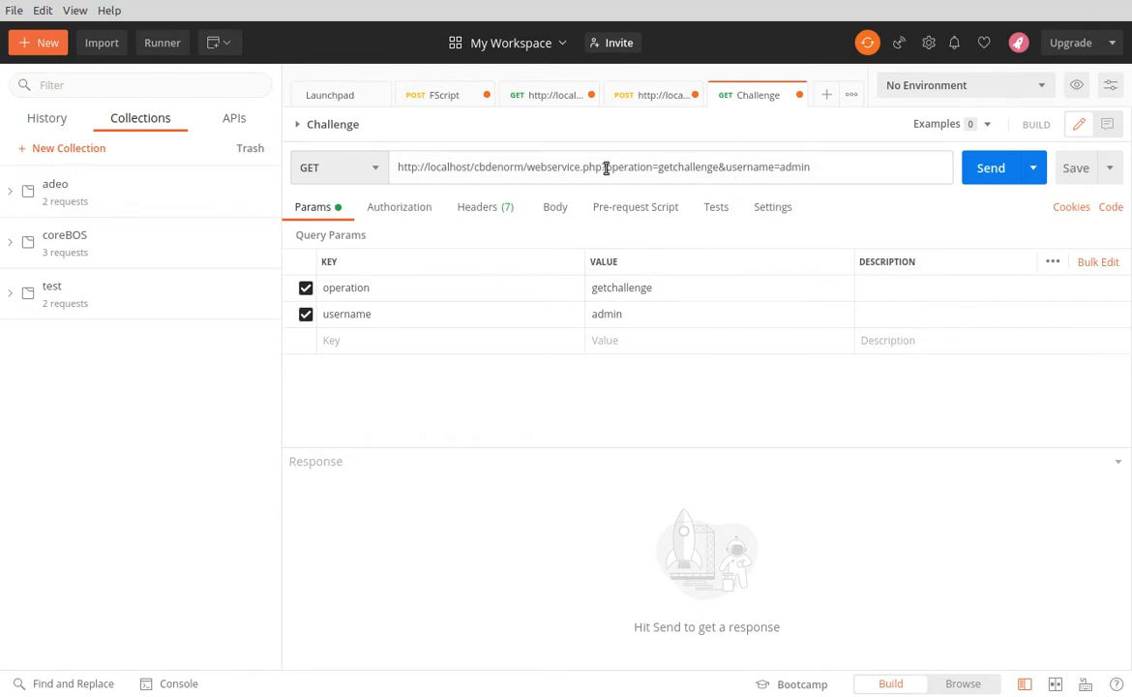
Send the getchallenge request and examine the token and expiration time in its response
left_click_drag(605, 167, 721, 170)
left_click(733, 169)
left_click(987, 171)
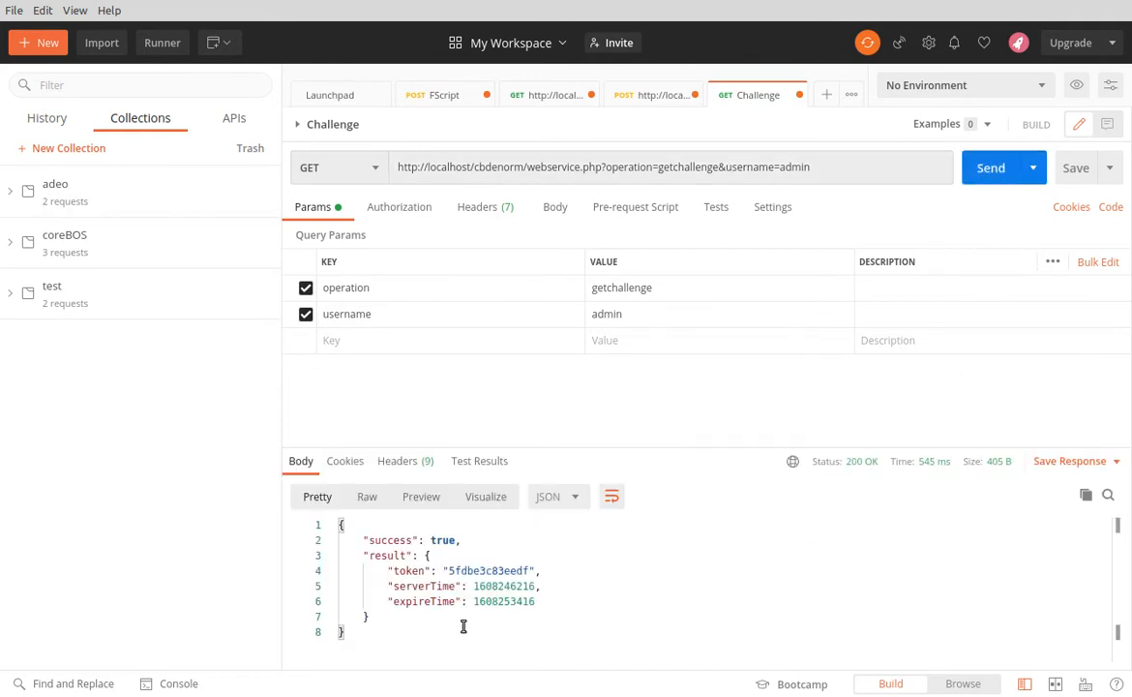
double_click(490, 571)
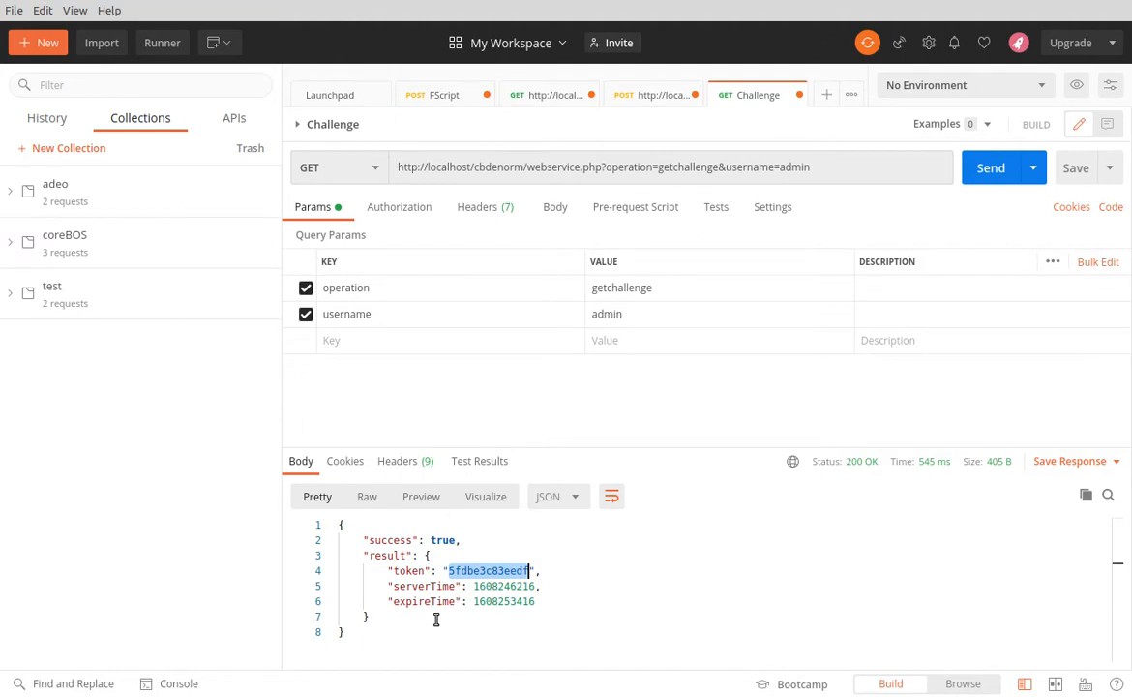
double_click(498, 601)
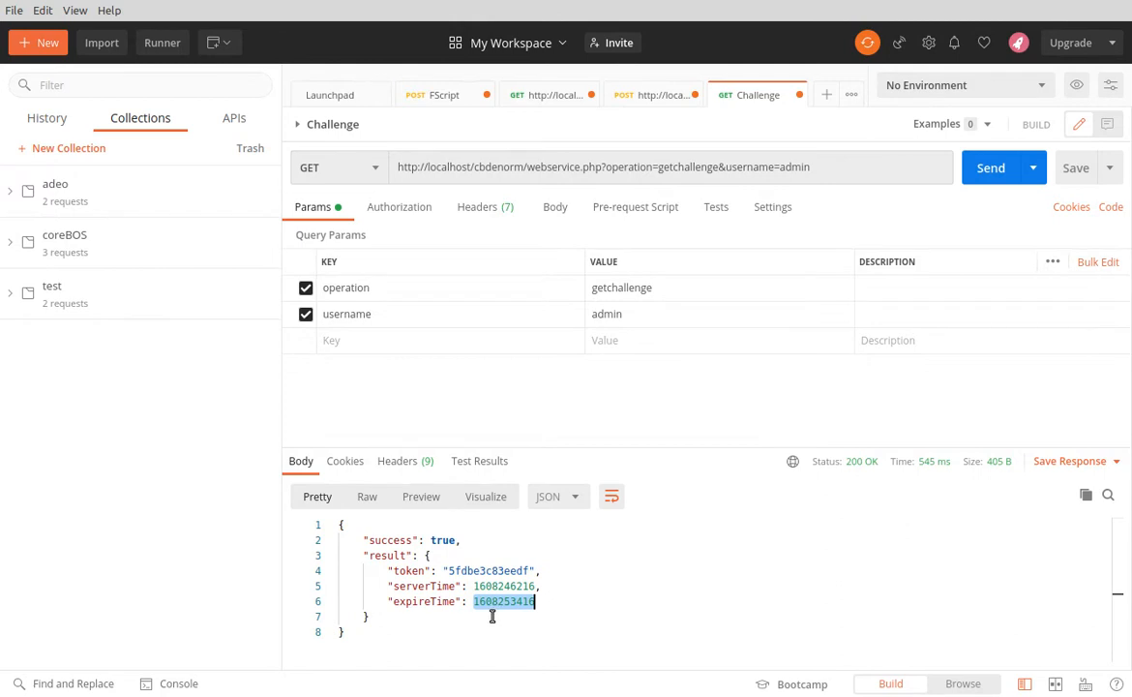
double_click(487, 571)
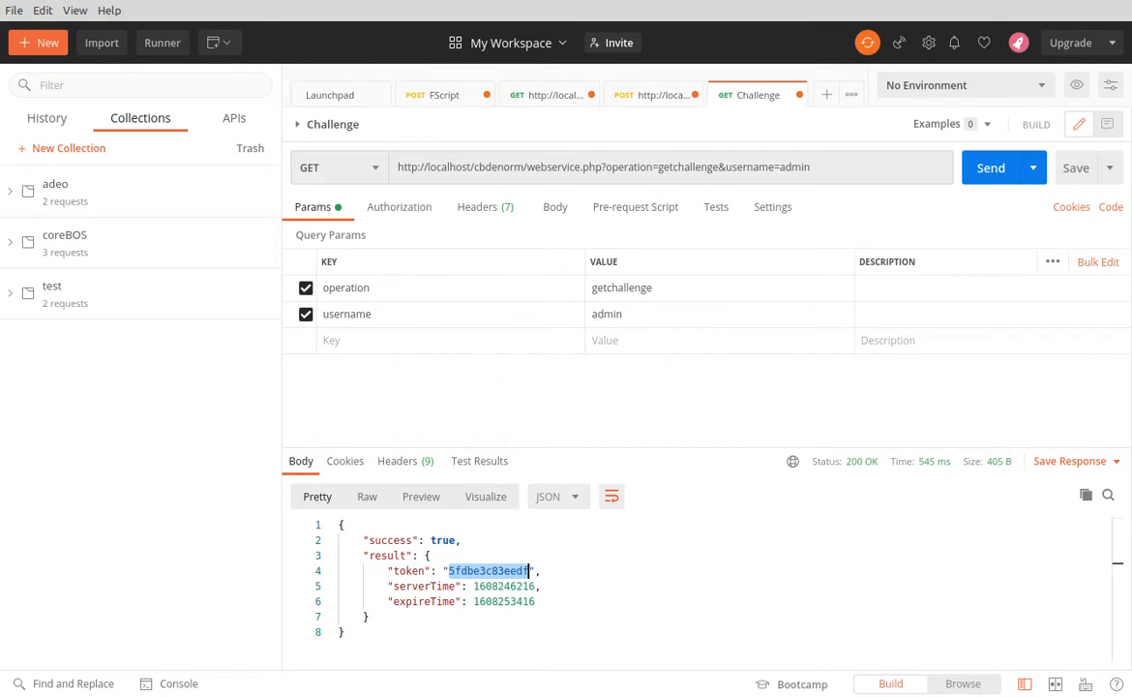
Create a new request named login with the description "login" and save it to the adeo collection
left_click(46, 46)
left_click(197, 177)
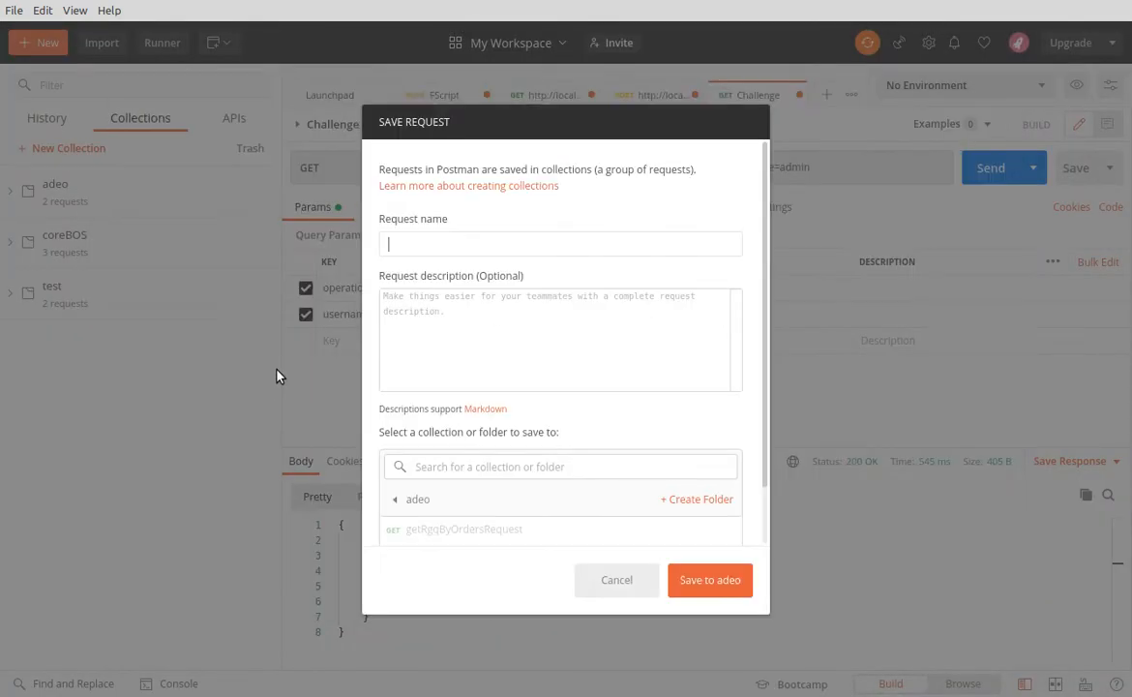
type("login")
key("Tab")
type("login")
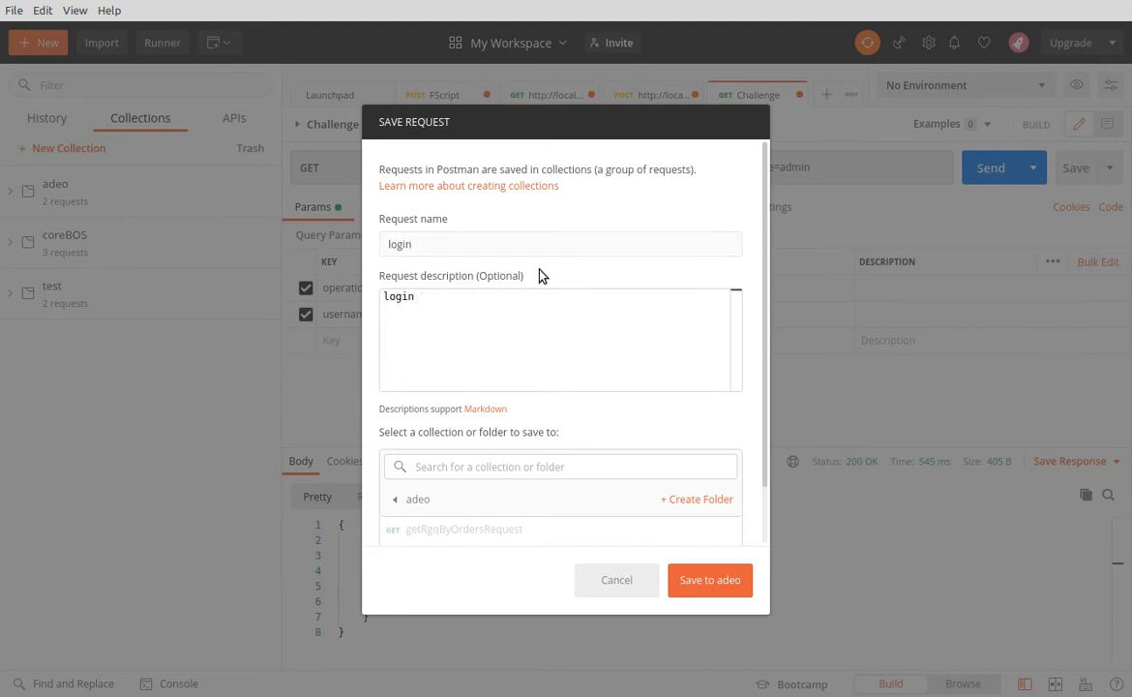
left_click(435, 498)
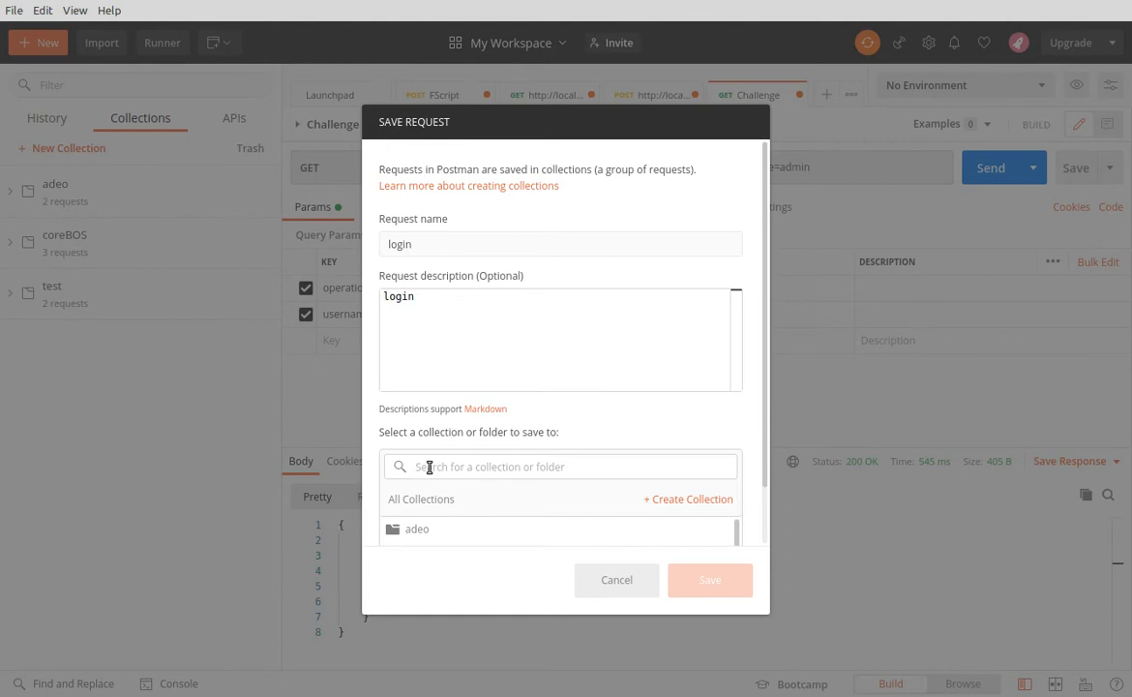
left_click(417, 528)
left_click(700, 590)
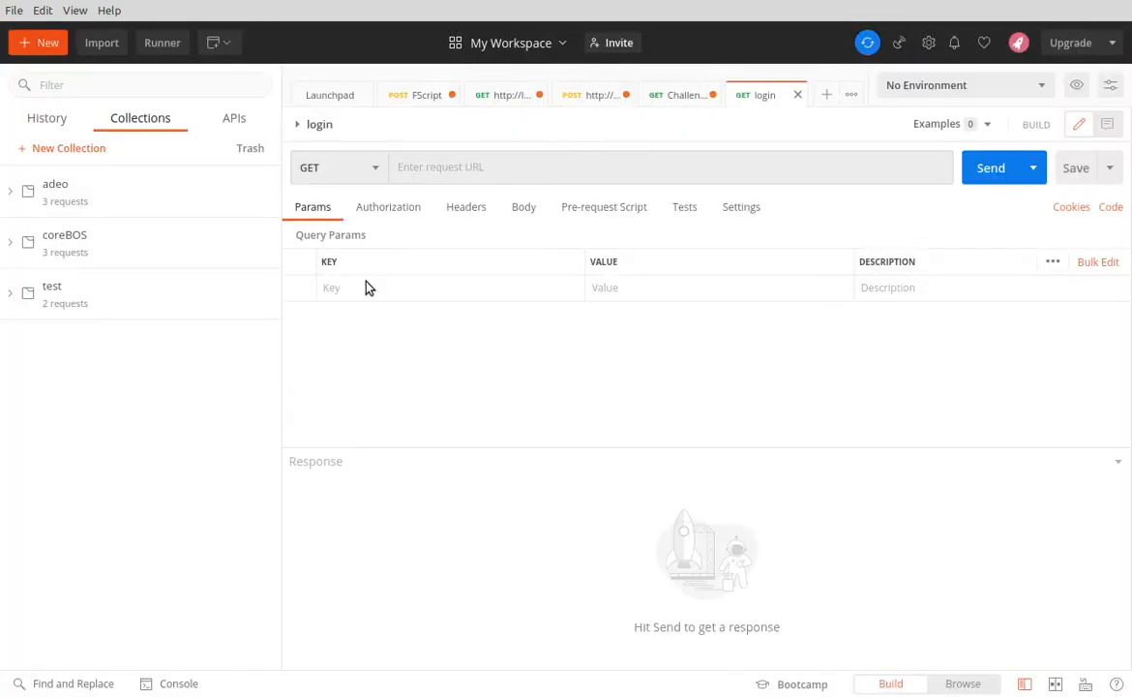
left_click(344, 169)
left_click(342, 230)
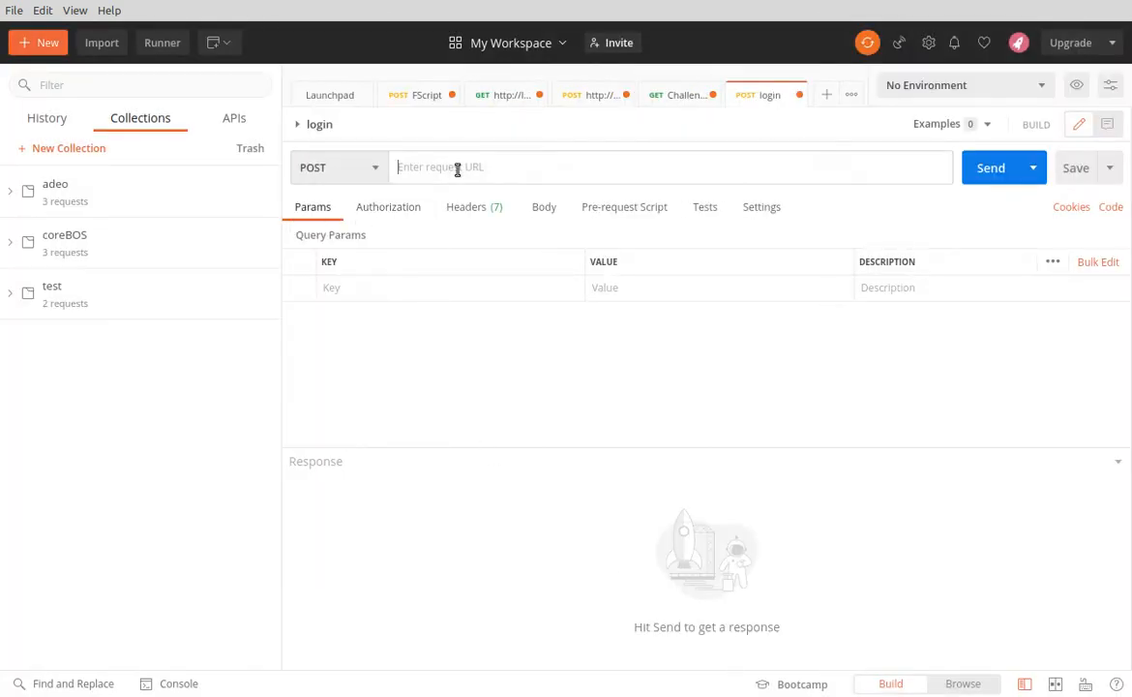
left_click(663, 98)
triple_click(576, 167)
key("ctrl+c")
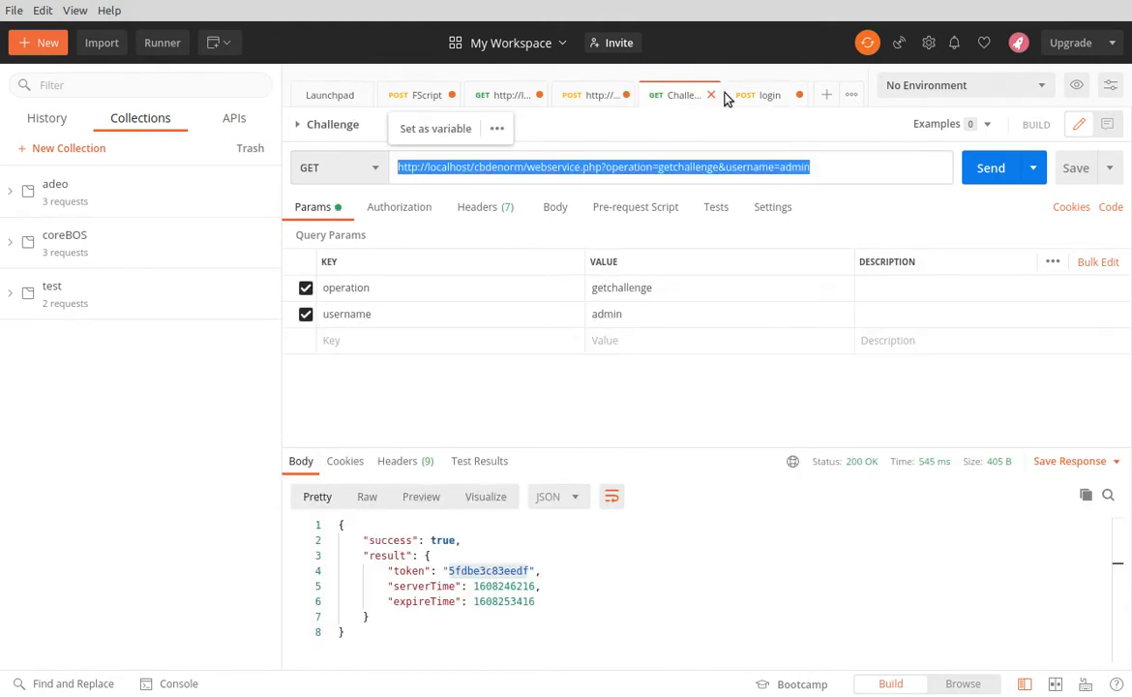
left_click(770, 95)
key("ctrl+v")
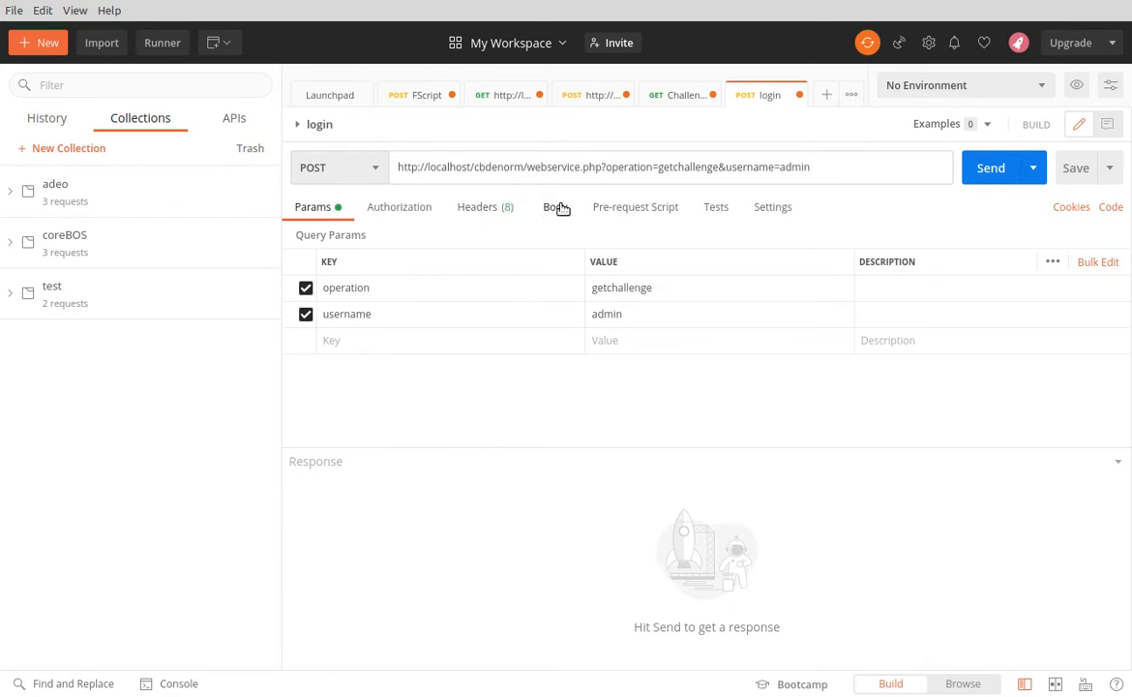
key("shift+End")
key("Delete")
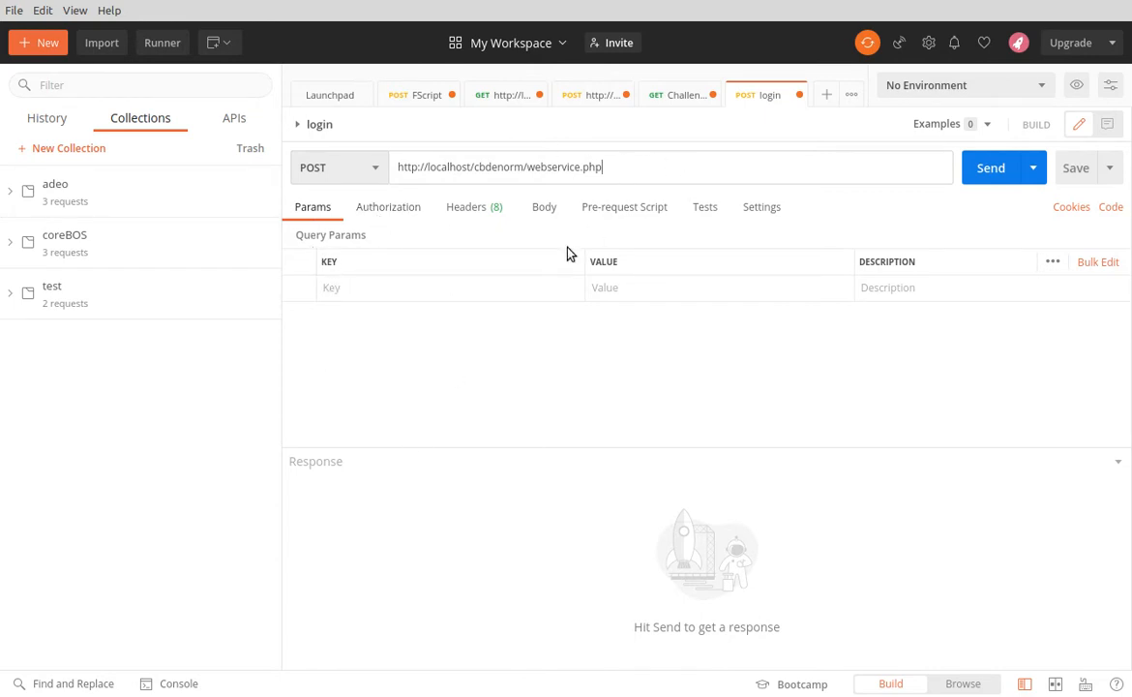
Set the login request's body type to form-data
left_click(545, 208)
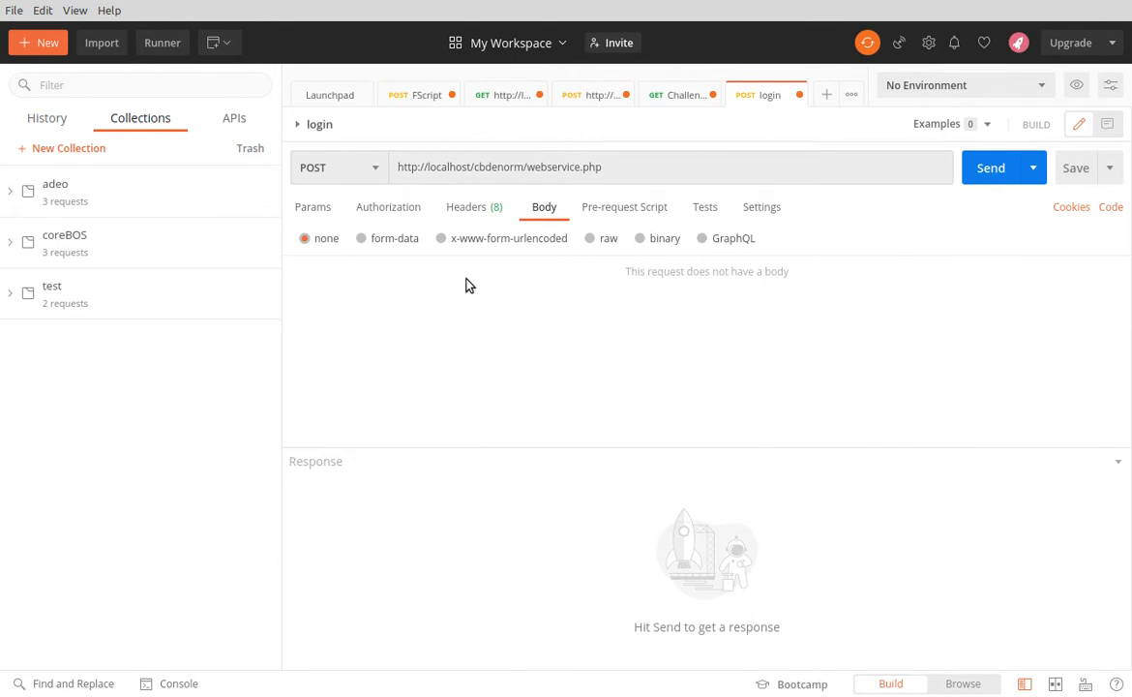
double_click(509, 289)
left_click(461, 362)
left_click(390, 244)
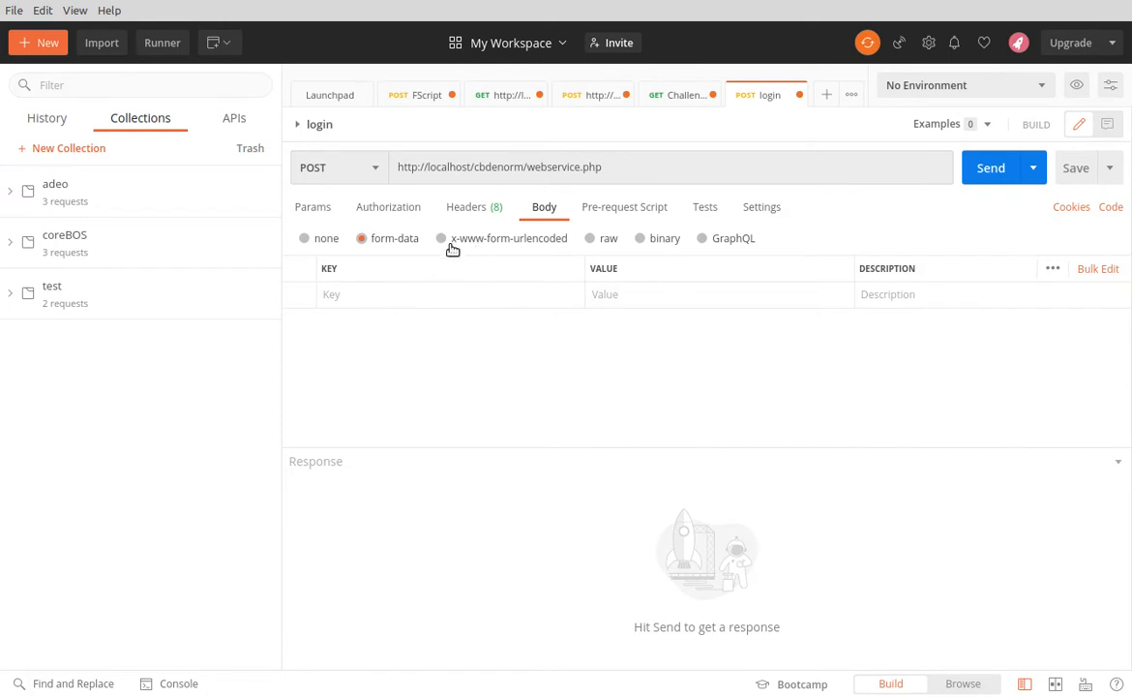
Add a form-data field named operation with the value login to the login request's body
left_click(367, 296)
type("operation")
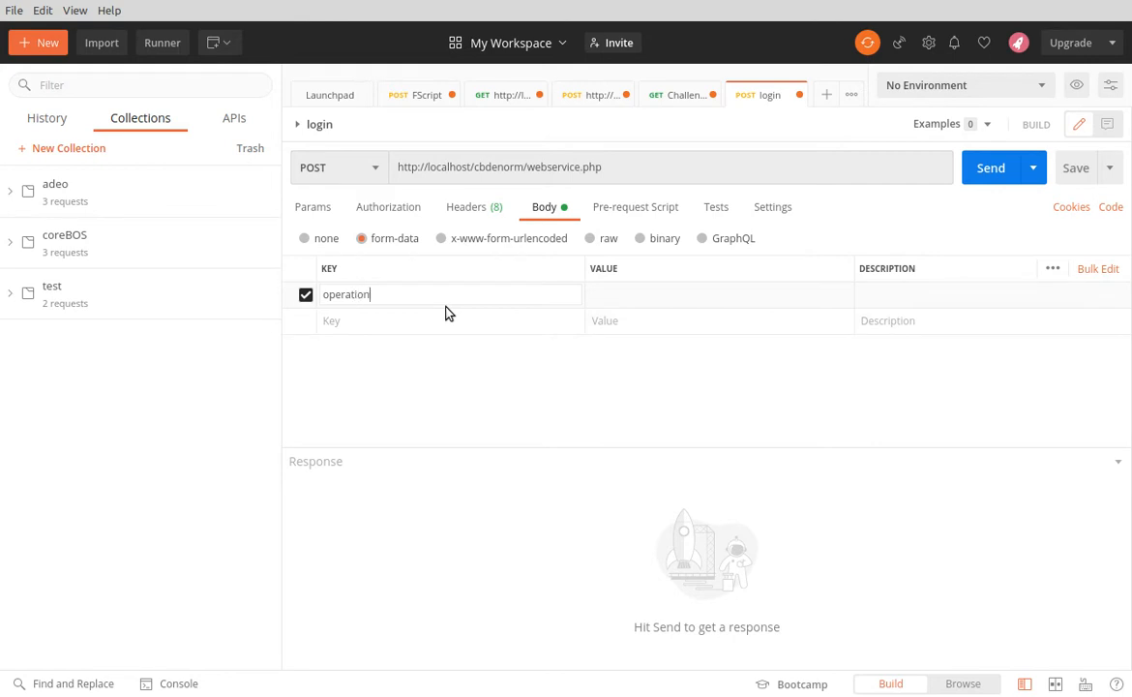
key("Tab")
type("login")
key("Tab")
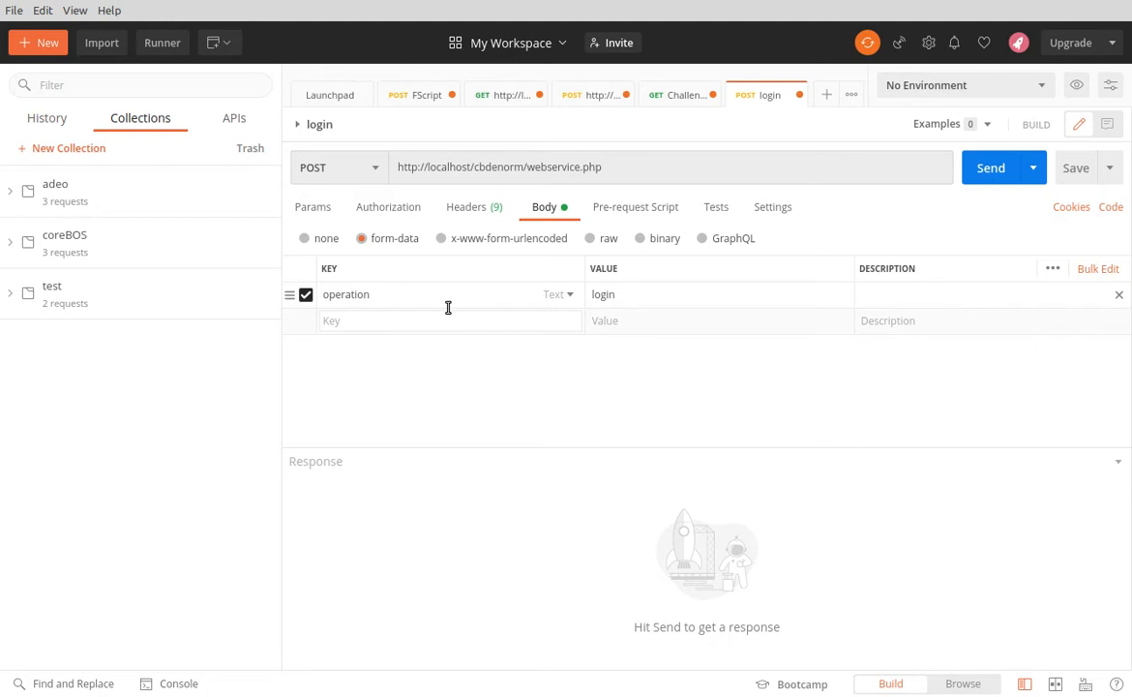
Add a username field with the value admin and an accessKey field without a value to the form data
type("username")
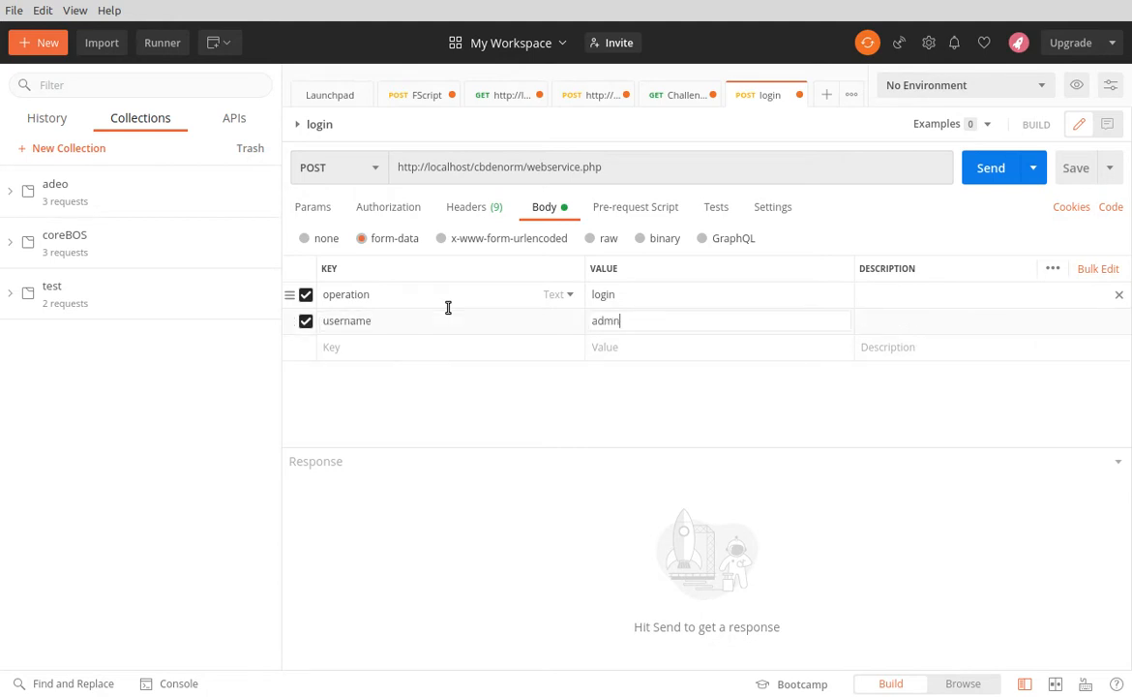
key("Tab")
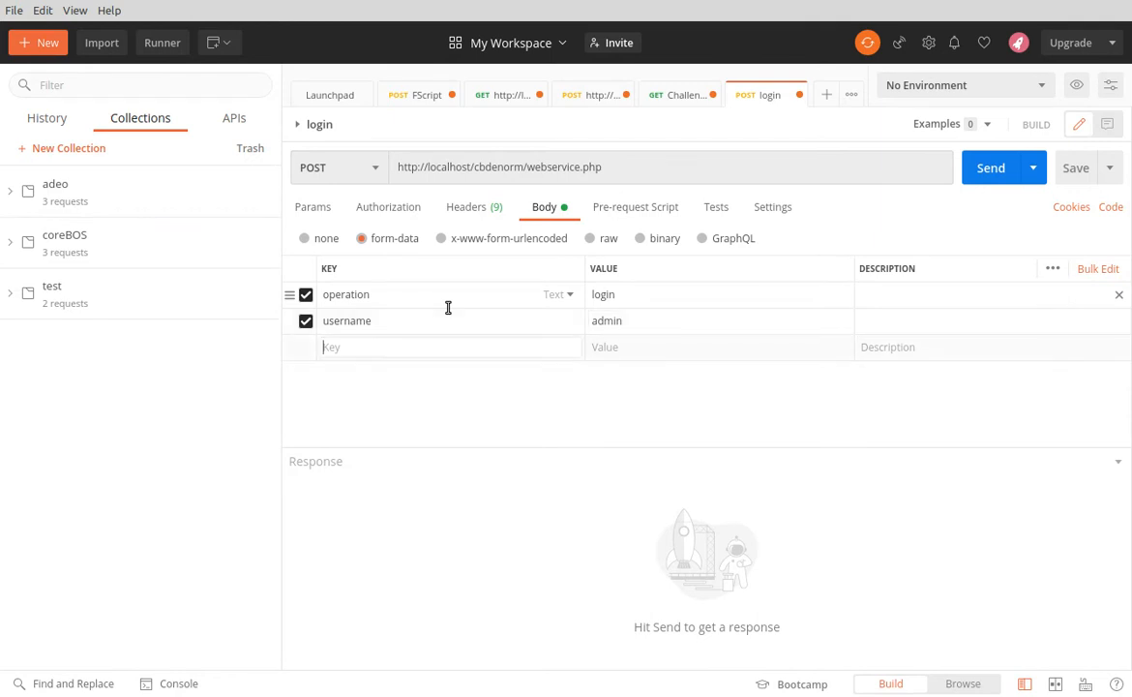
type("access")
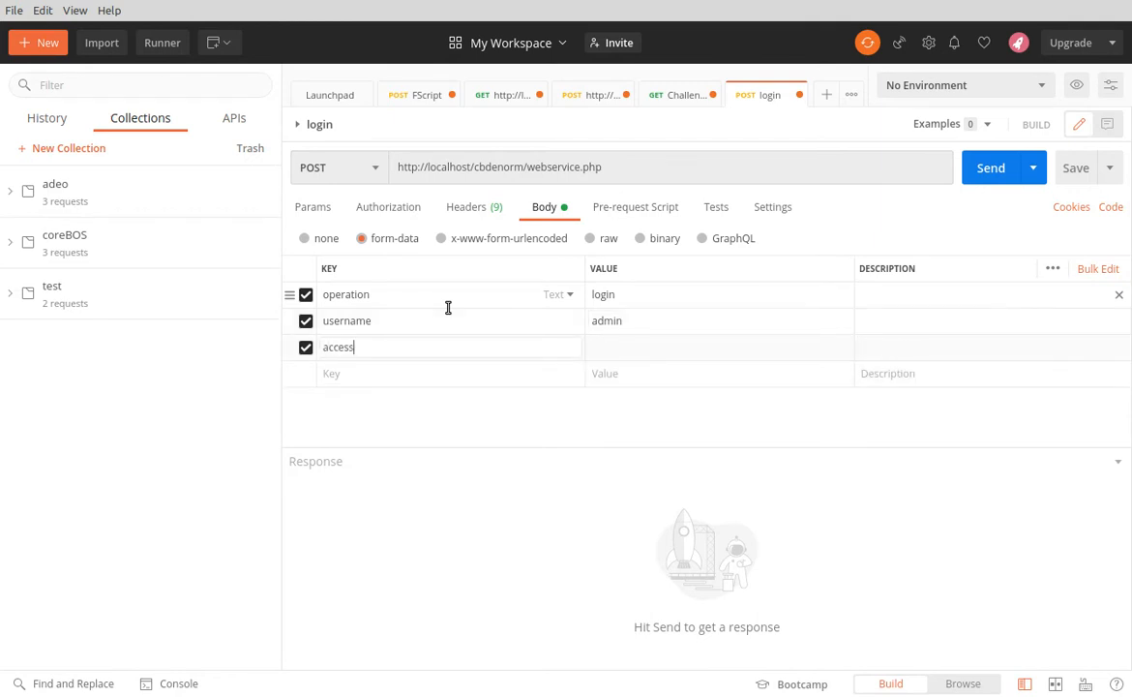
type("Key")
key("Tab")
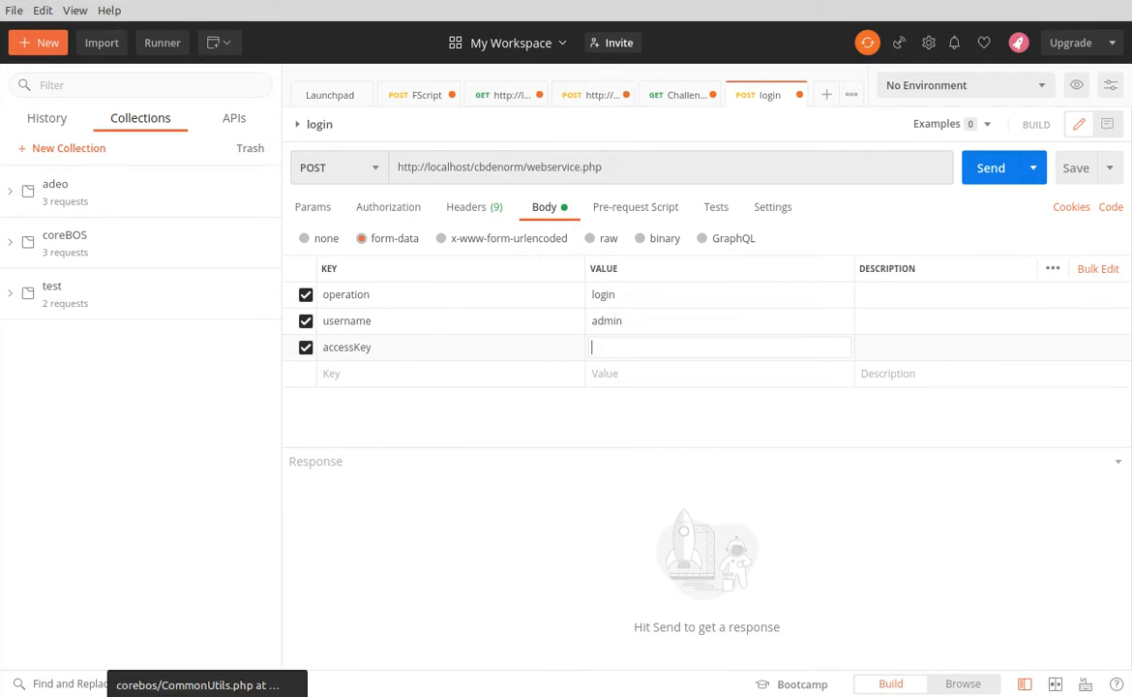
Switch to the Chrome window with the MD5 generator and open the local coreBOS site at localhost/cbdenorm in a new tab
left_click(244, 696)
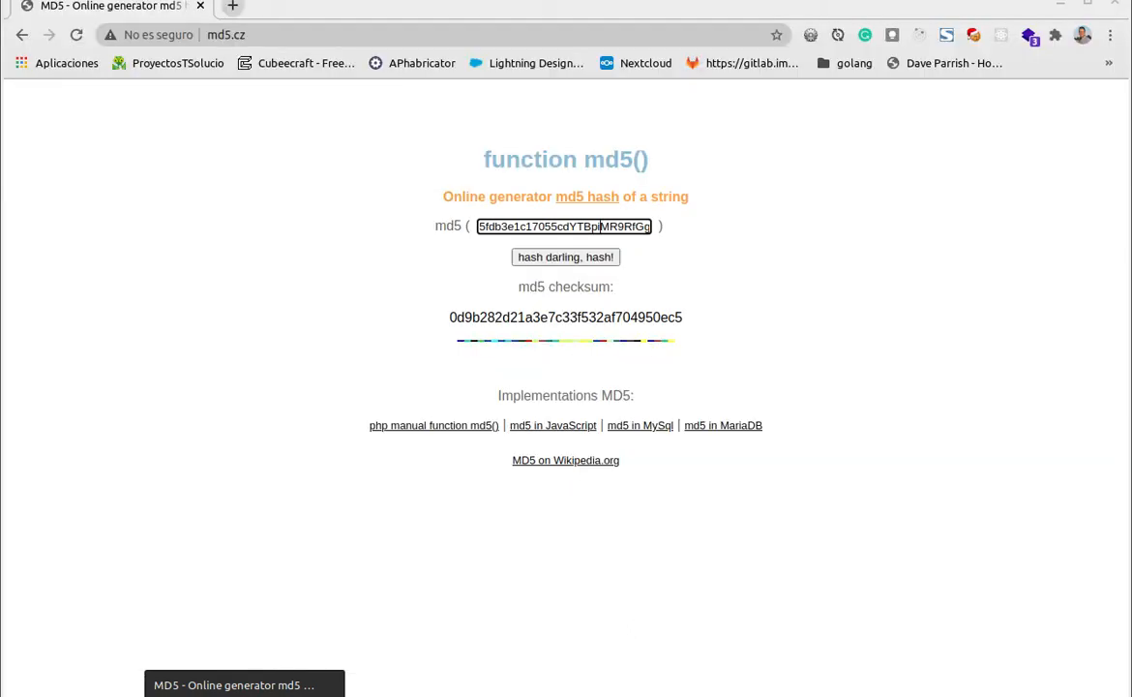
left_click(231, 6)
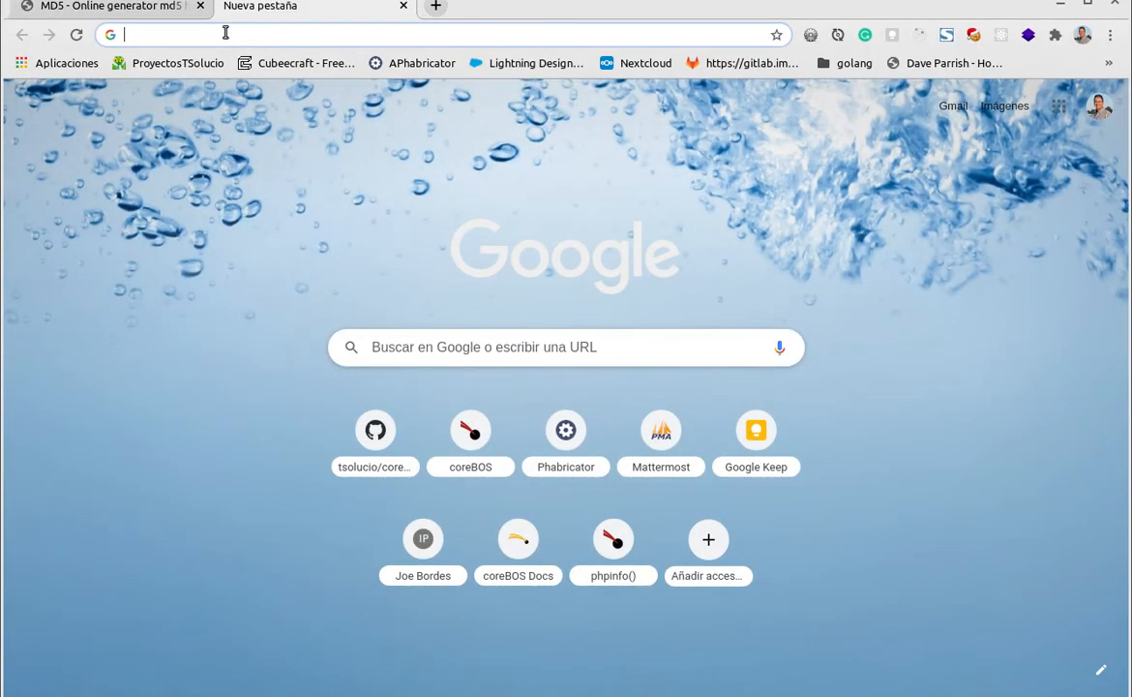
type("cbden")
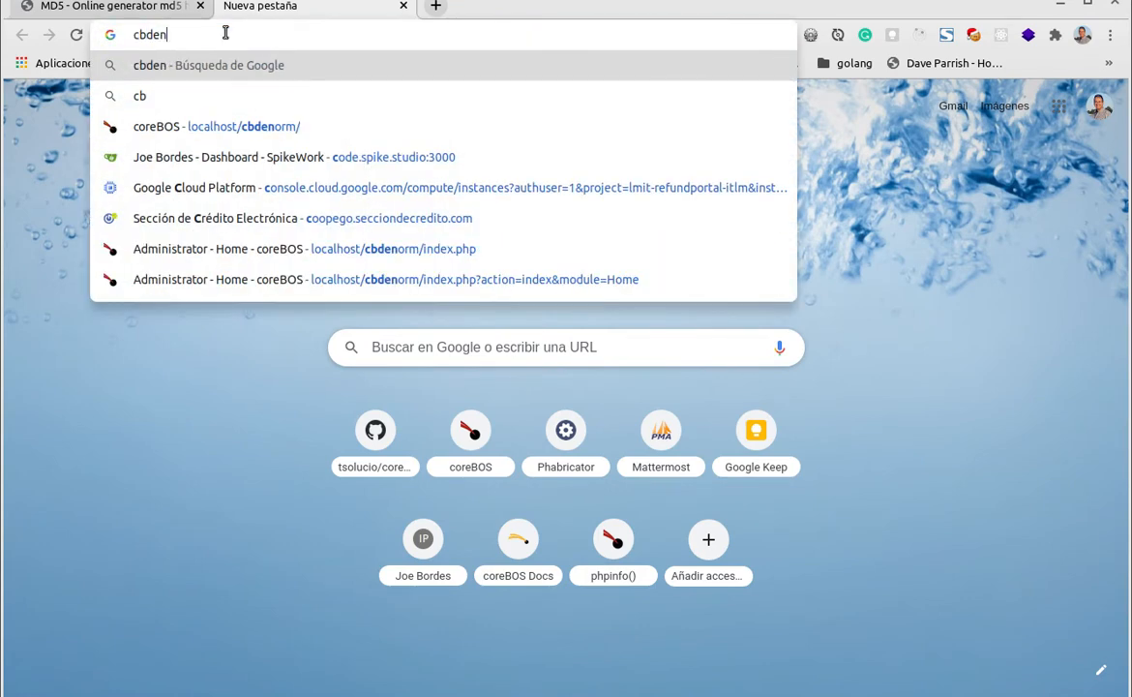
left_click(311, 96)
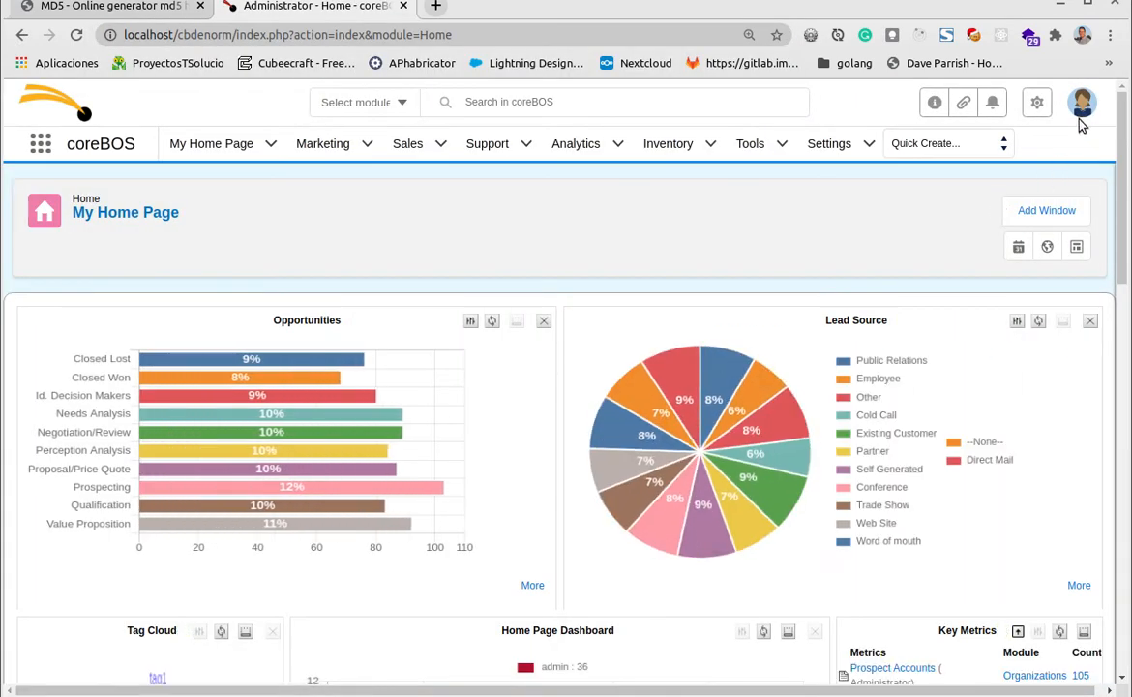
Open the current user's My Preferences page and copy the Access Key from User Advanced Options
left_click(1082, 102)
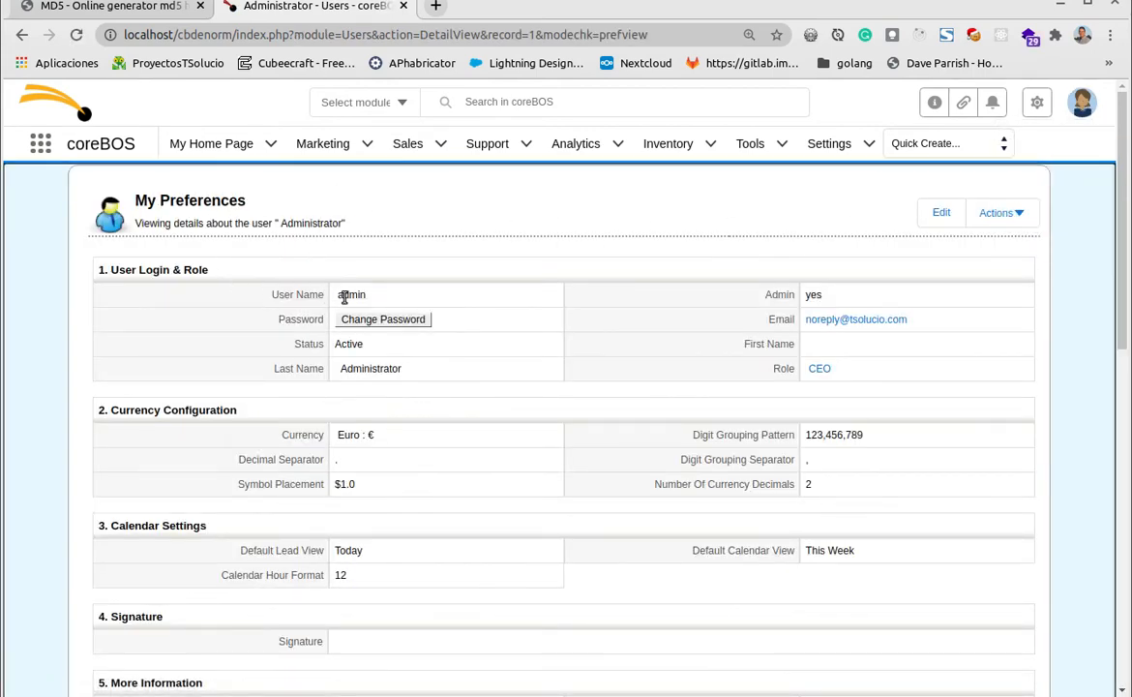
scroll(542, 344, "down", 3)
scroll(639, 347, "down", 5)
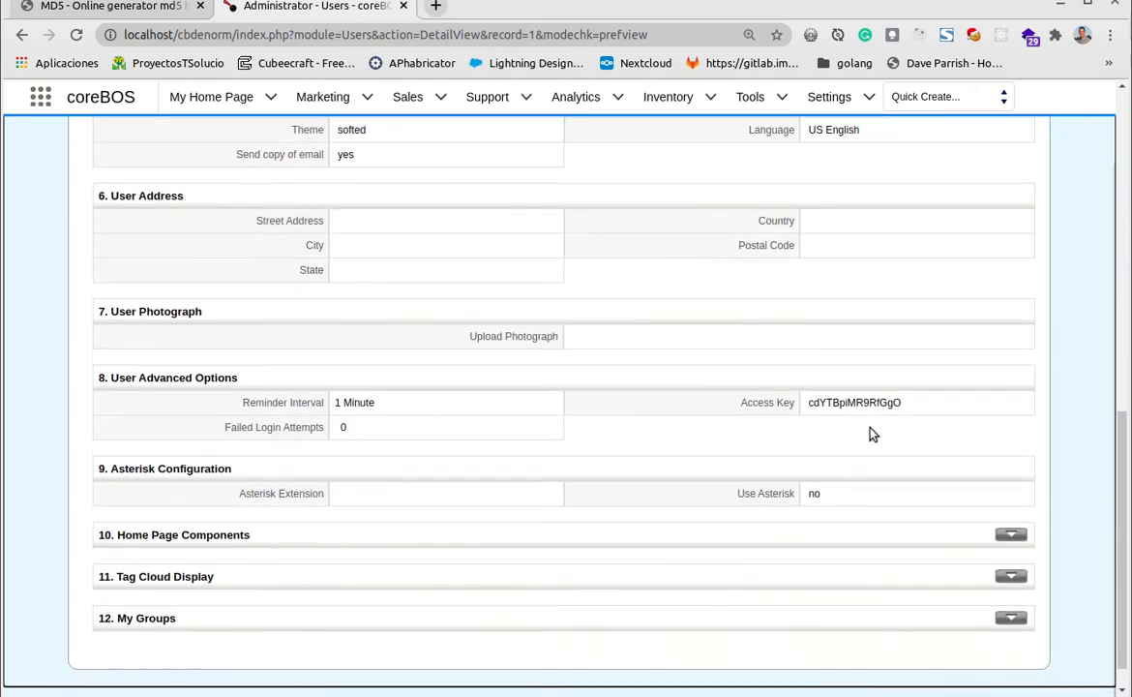
double_click(849, 402)
key("ctrl+c")
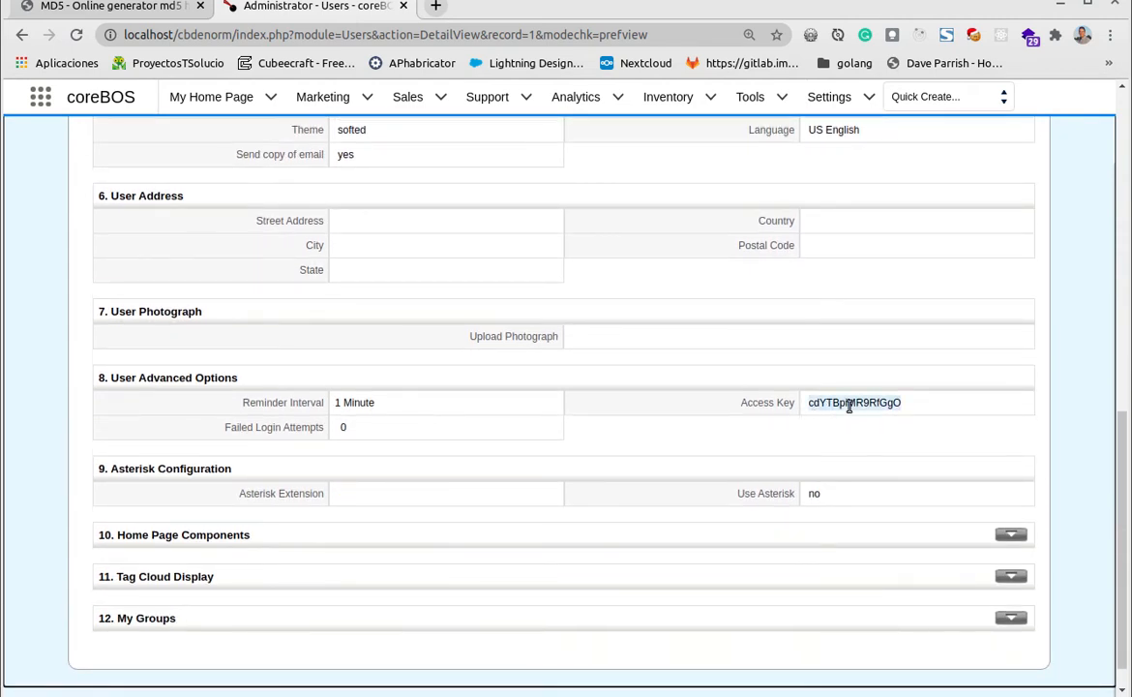
Replace the md5.cz generator's input text with the copied user access key
key("ctrl+shift+Tab")
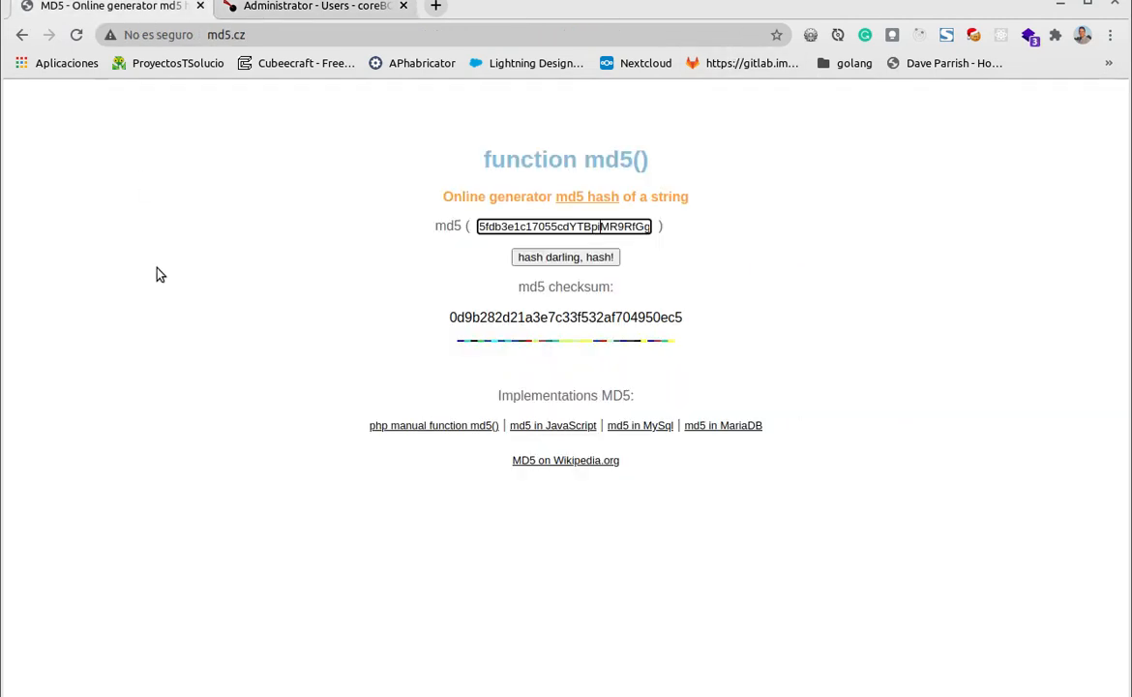
key("ctrl+a")
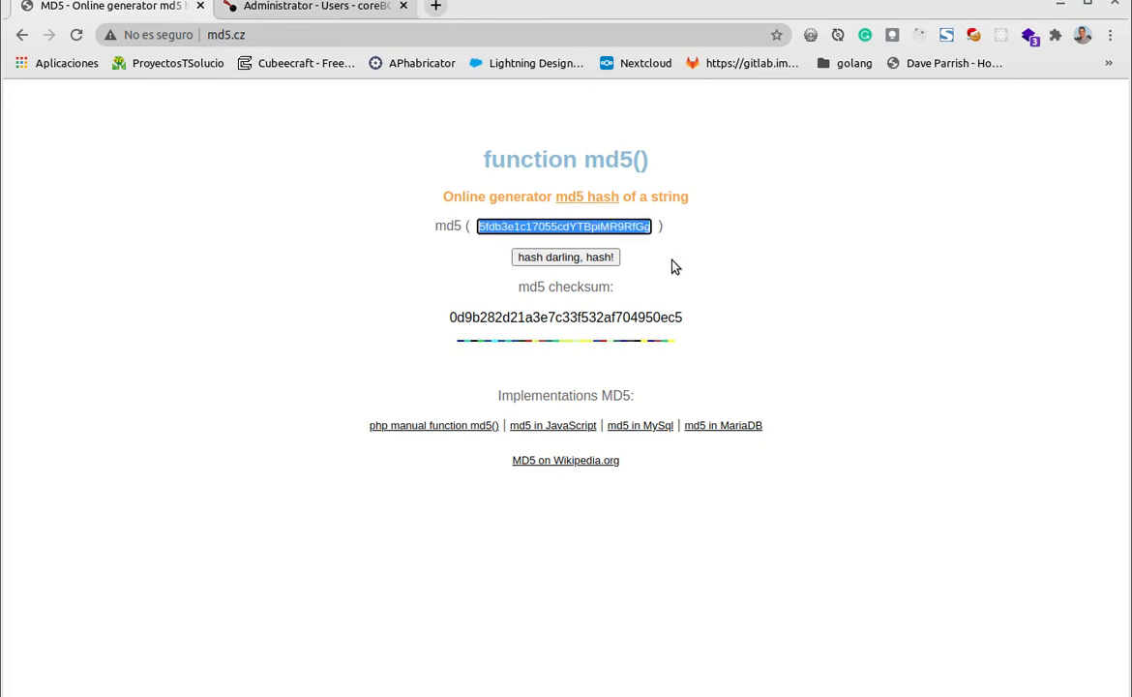
key("ctrl+v")
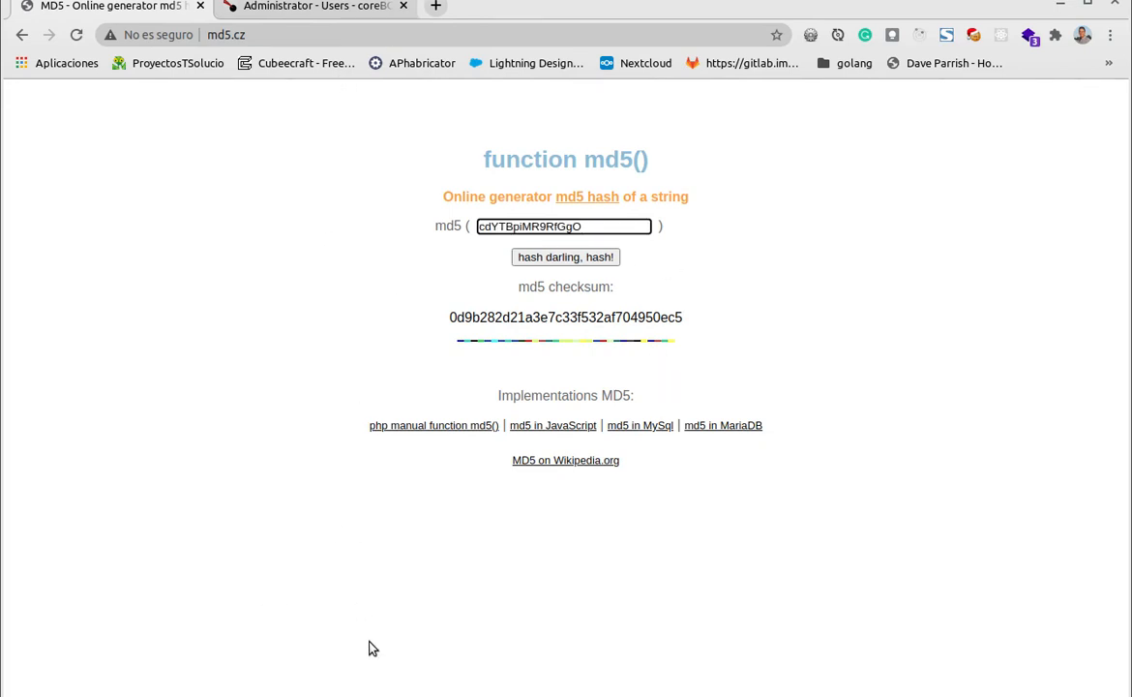
Copy the token from the Challenge response in Postman and paste it directly before the access key in the md5.cz input
left_click(170, 694)
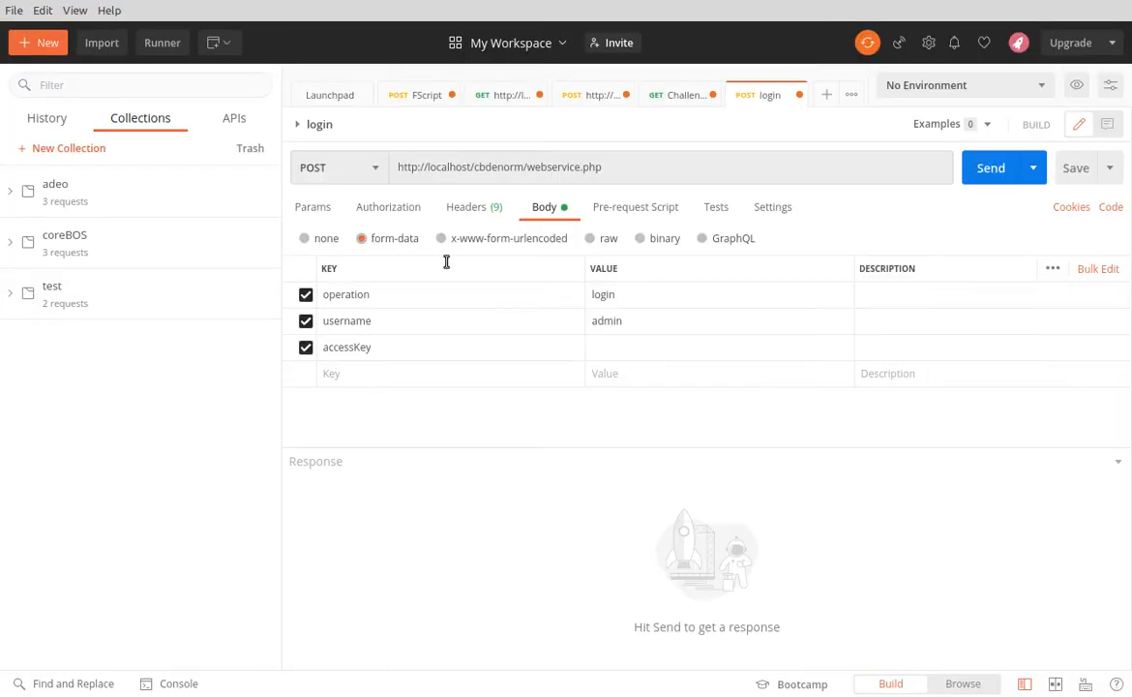
left_click(677, 97)
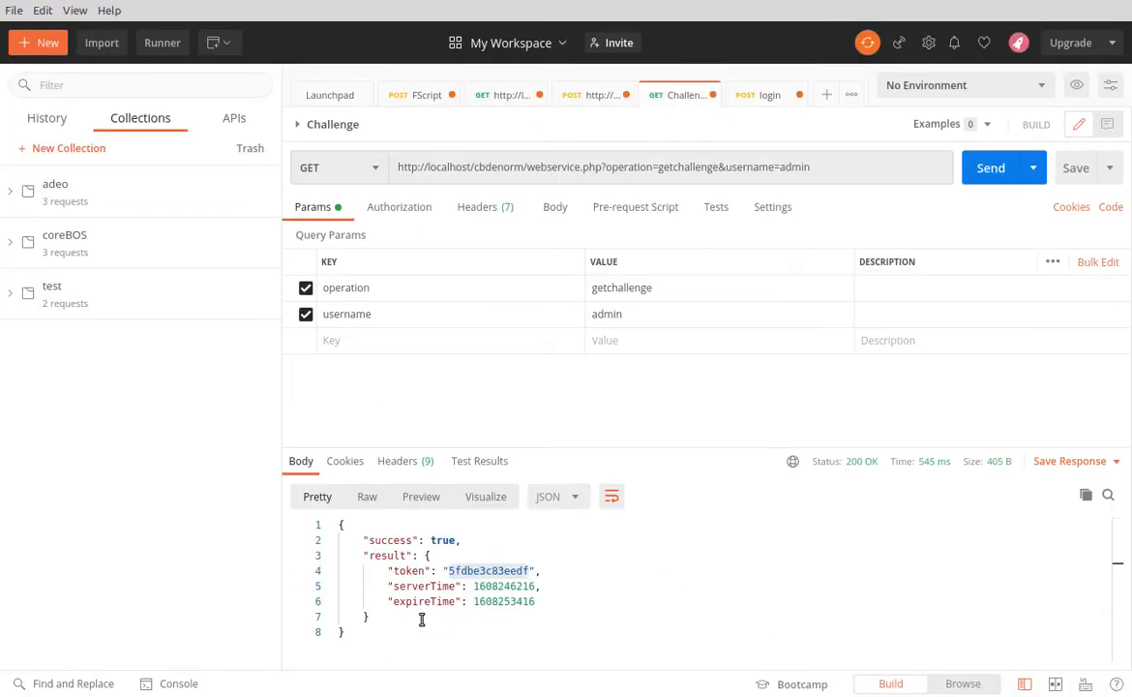
double_click(500, 571)
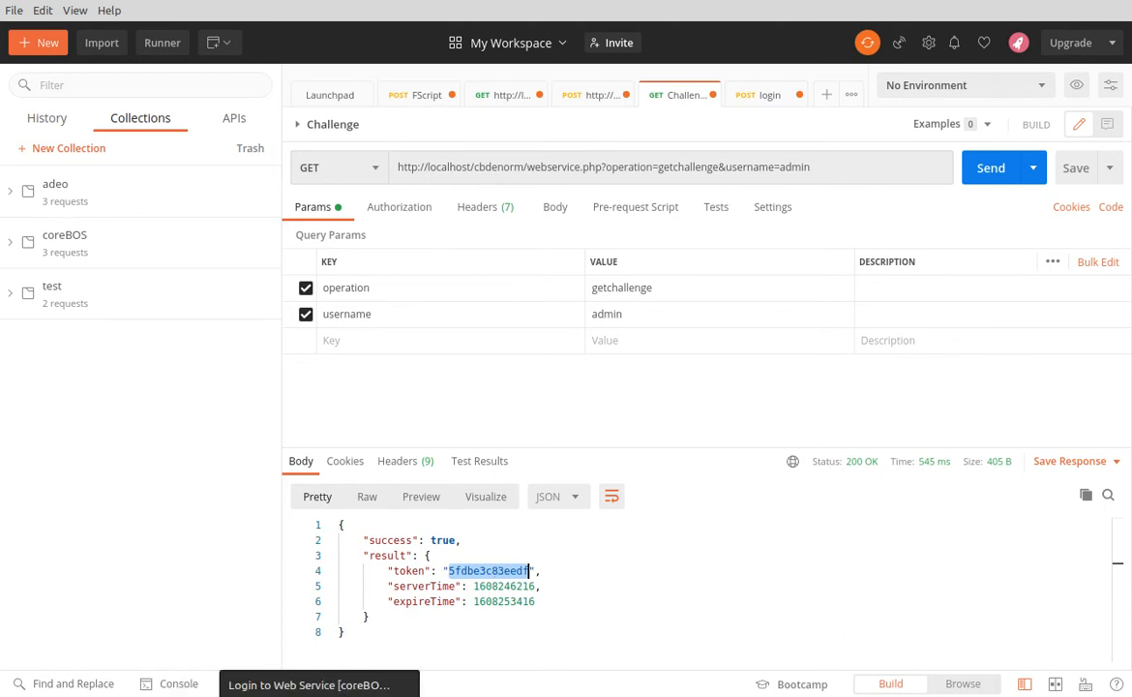
left_click(245, 694)
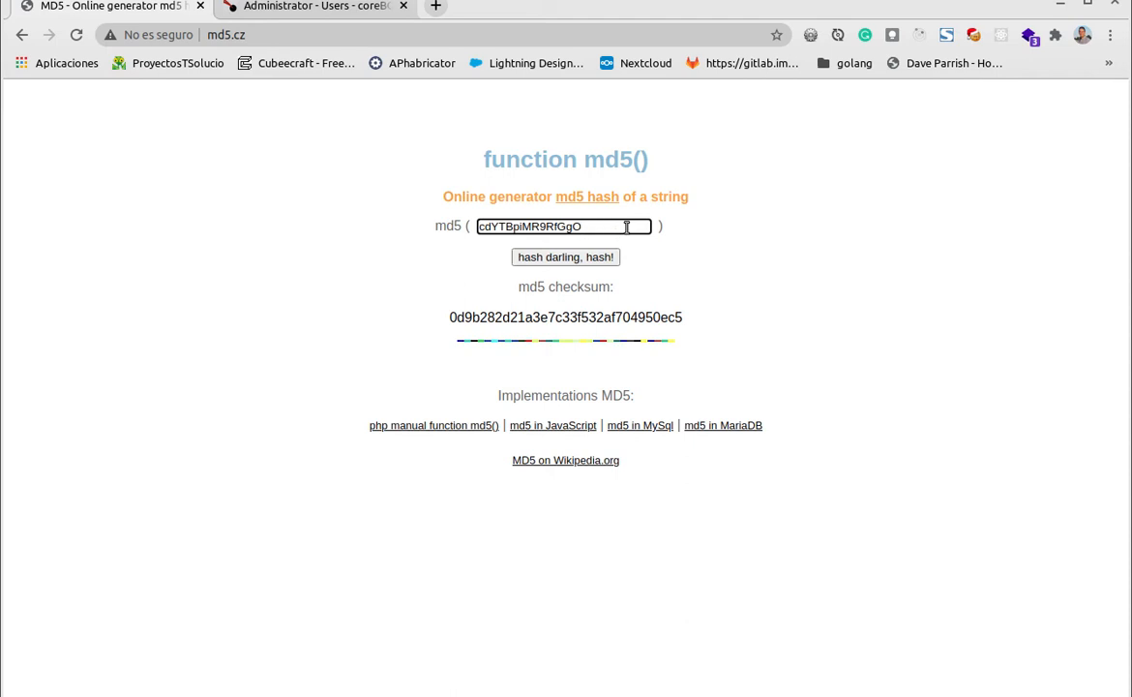
type("5fdbe3c83eedf")
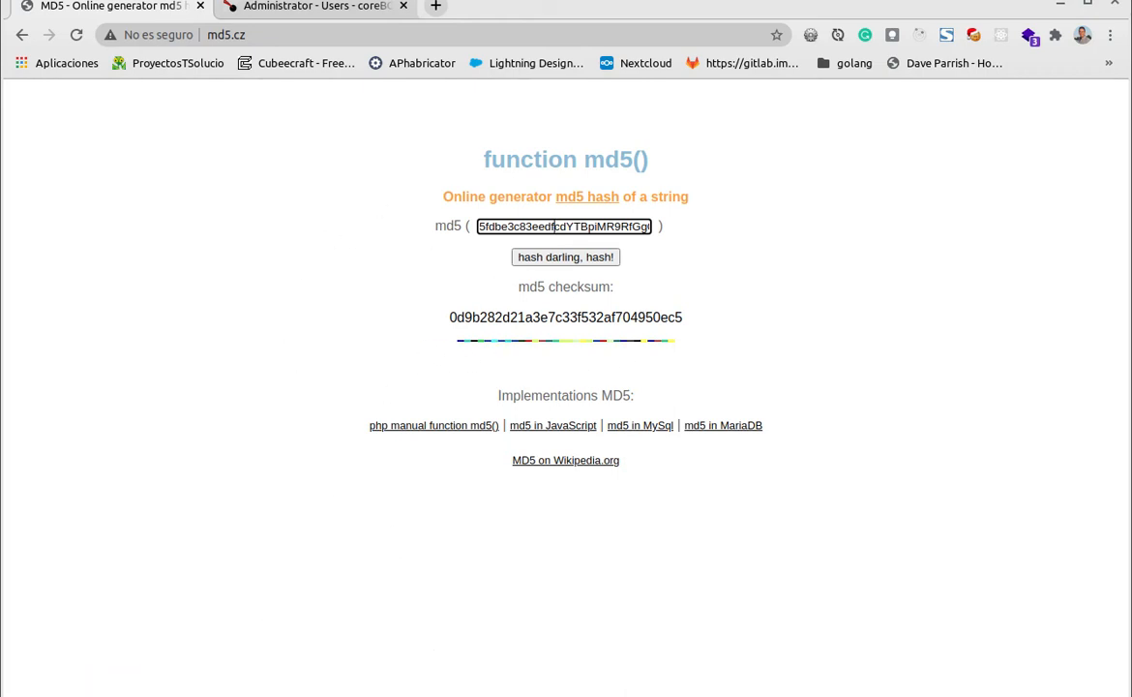
Bring the login request to the front in Postman, and generate the MD5 checksum of the combined token and access key on md5.cz
key("alt+Tab")
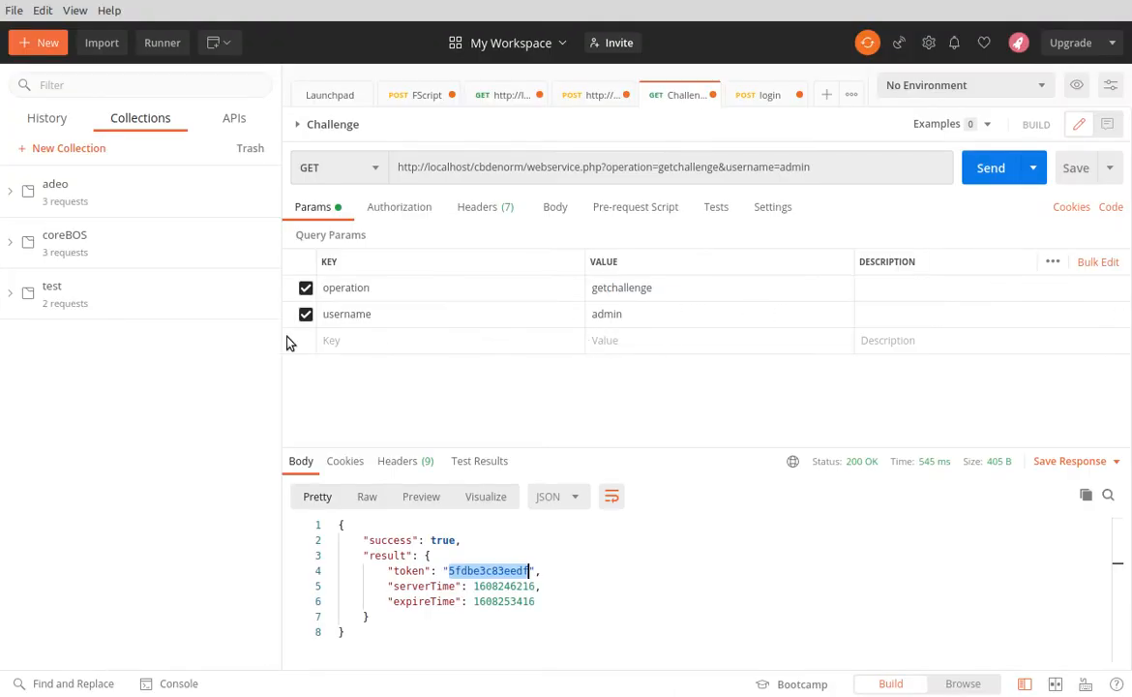
left_click(739, 107)
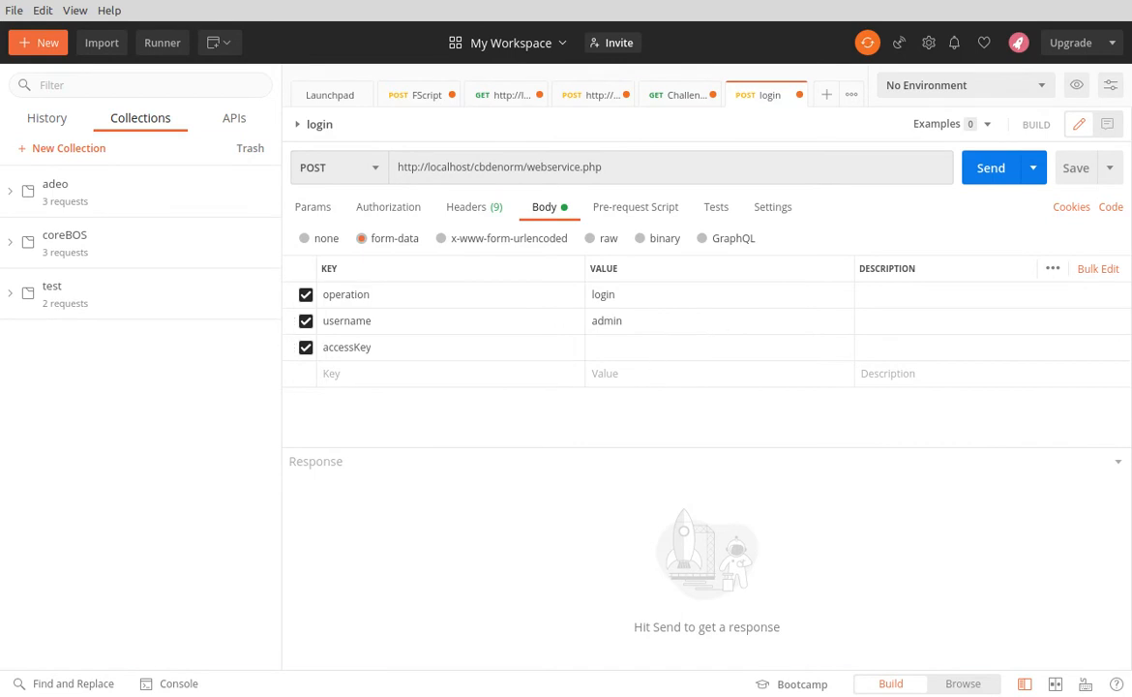
left_click(245, 695)
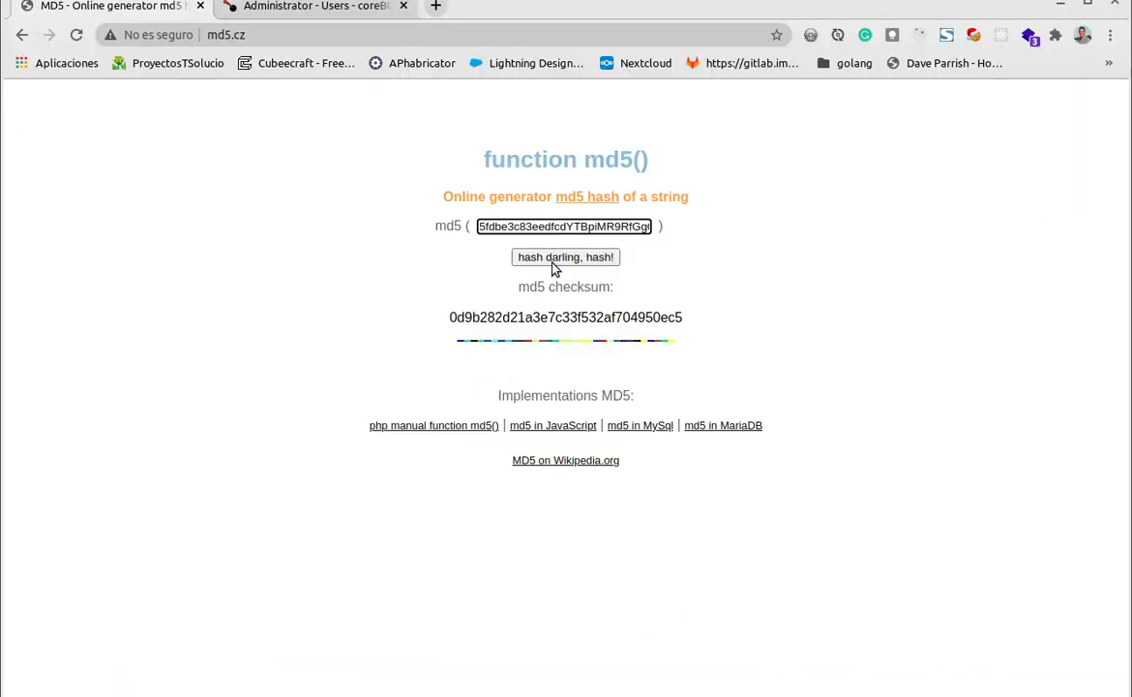
left_click(554, 265)
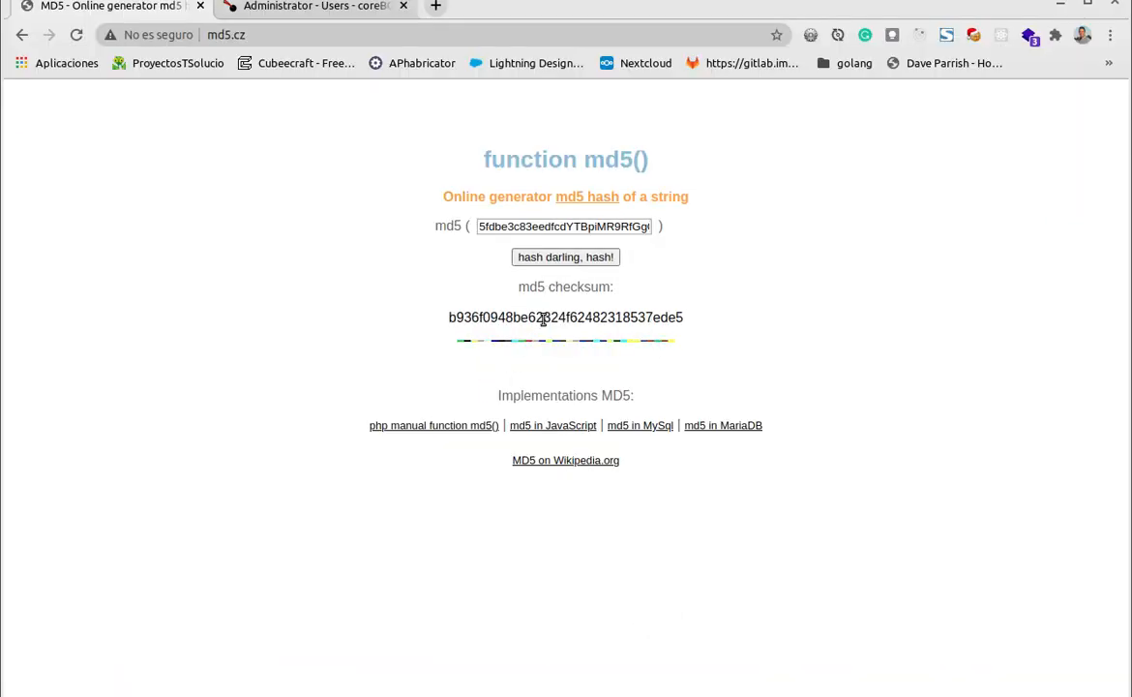
Copy the generated MD5 checksum and paste it as the accessKey value in Postman's login request
double_click(452, 319)
key("ctrl+c")
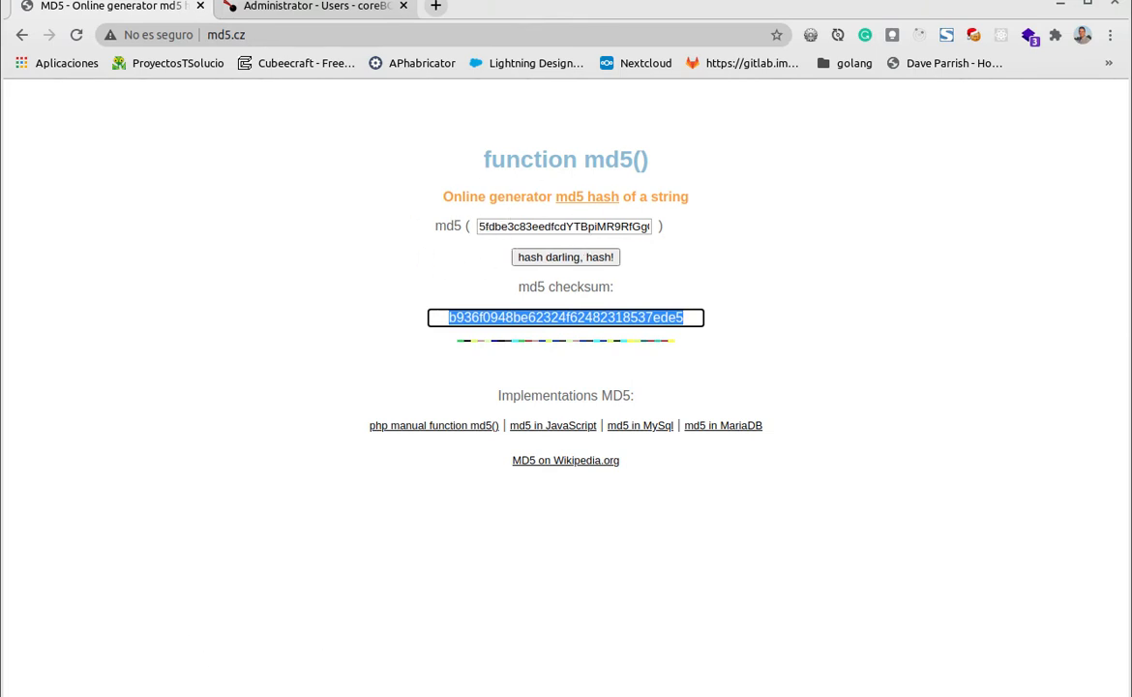
key("alt+Tab")
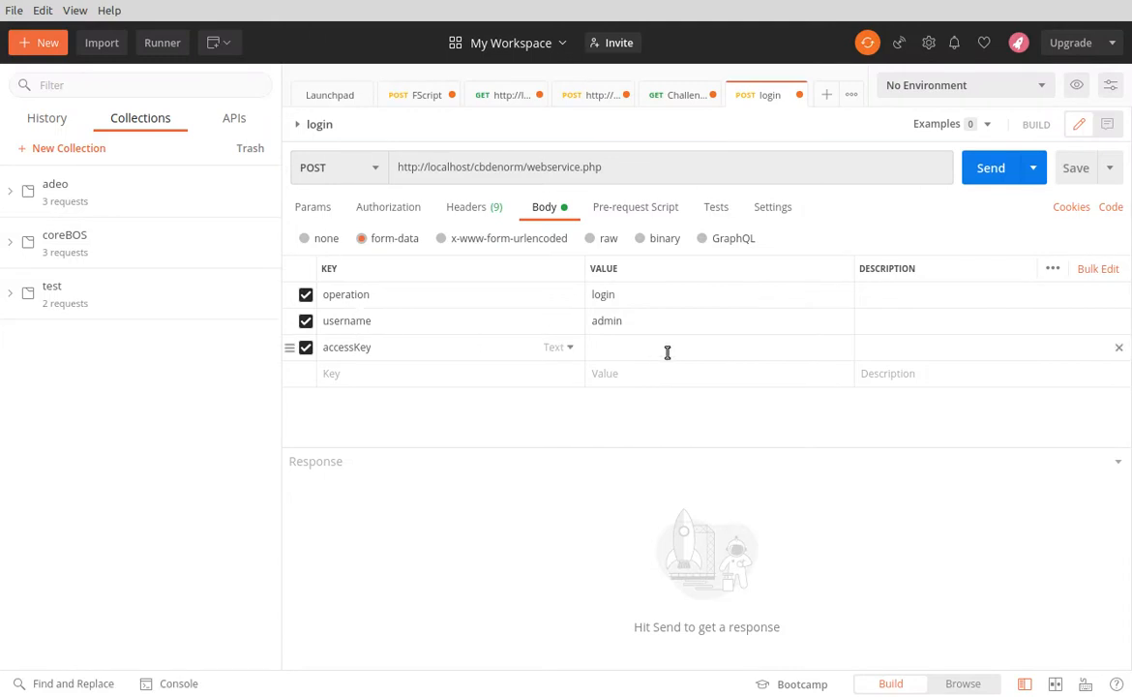
left_click(658, 350)
key("ctrl+v")
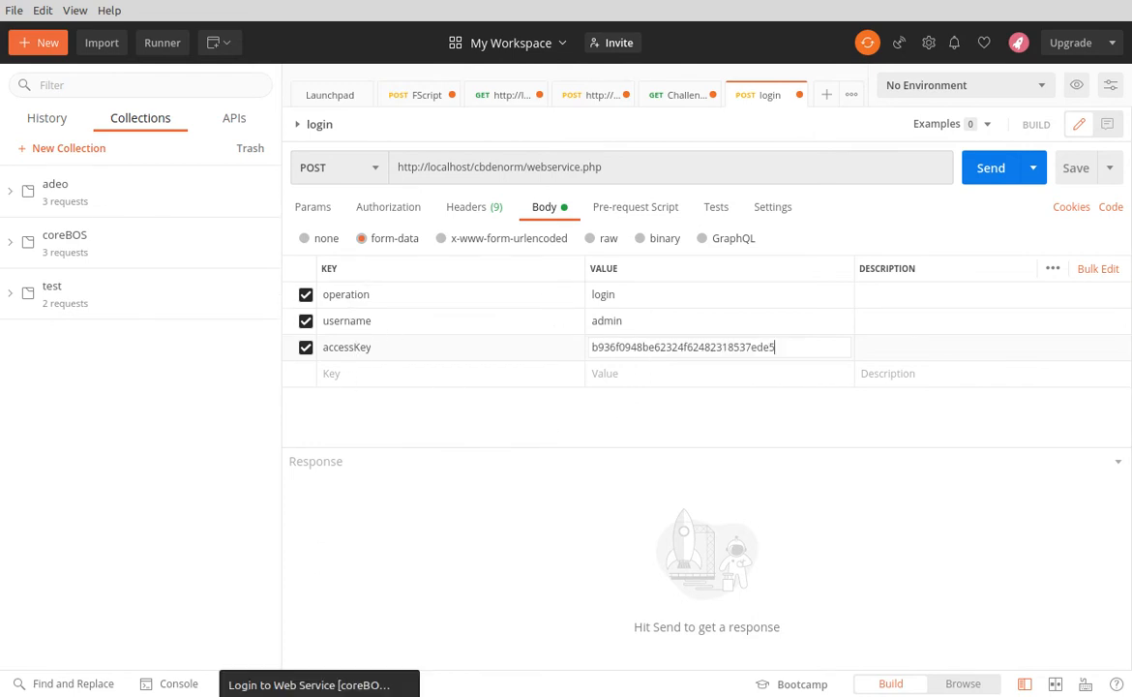
Switch to the coreBOS documentation in Chrome and review the login operation's profile, checking its name and the username and accessKey parameters
left_click(319, 696)
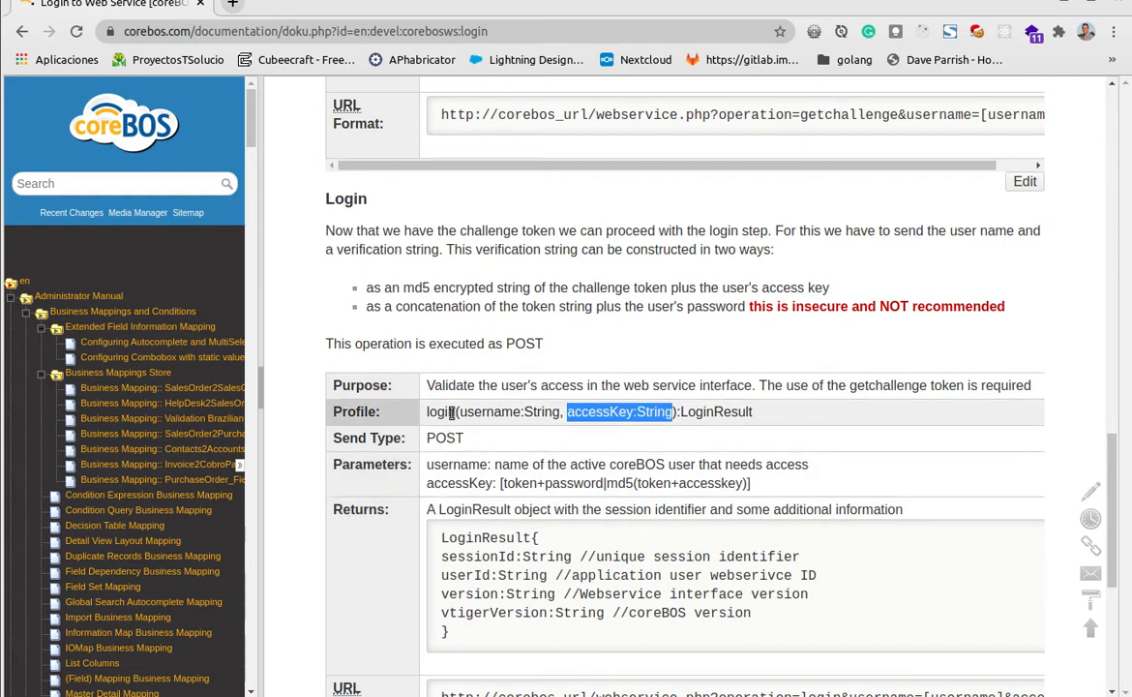
left_click(455, 412)
double_click(474, 412)
left_click(474, 414)
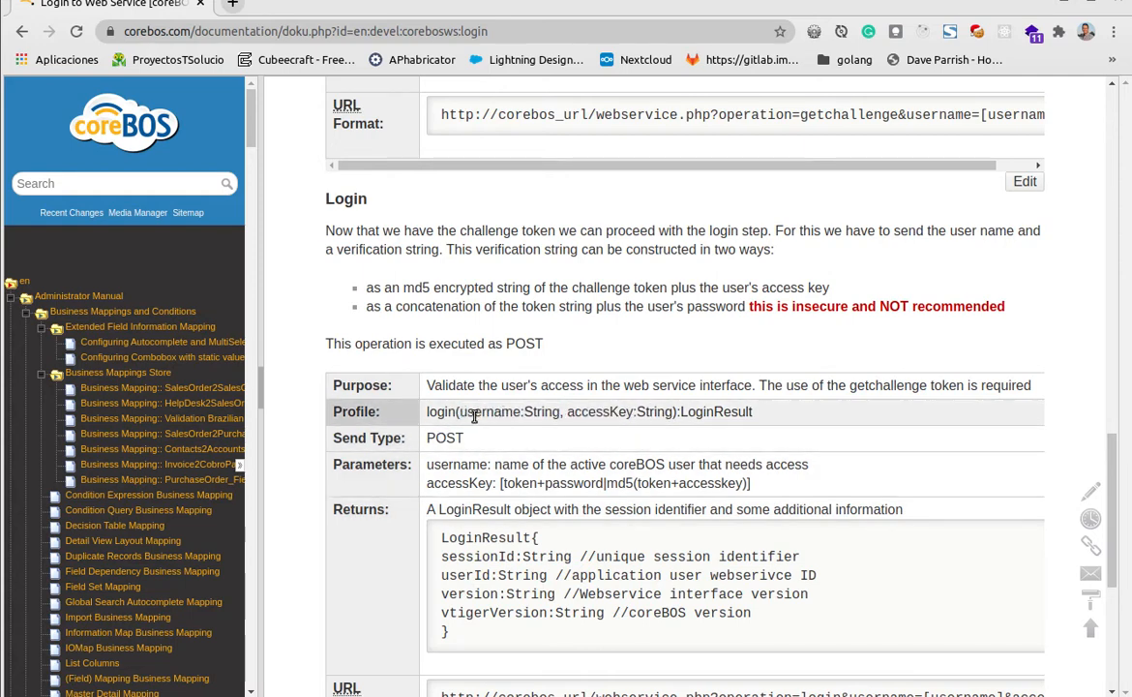
left_click_drag(459, 413, 620, 412)
left_click(565, 412)
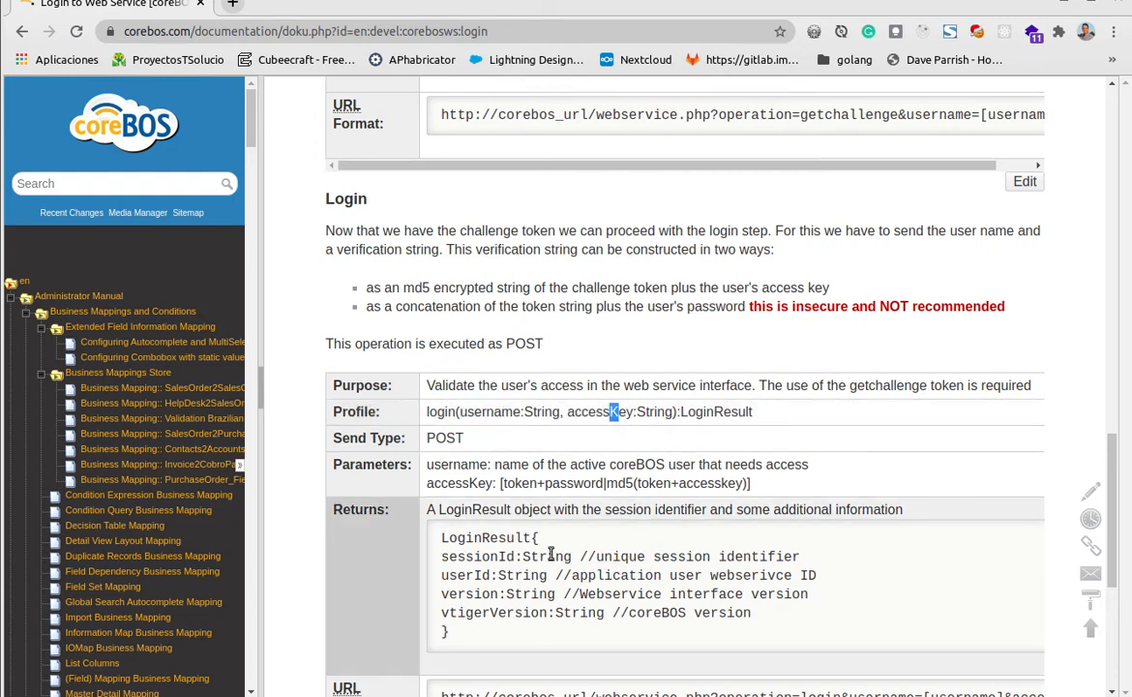
left_click_drag(429, 412, 459, 412)
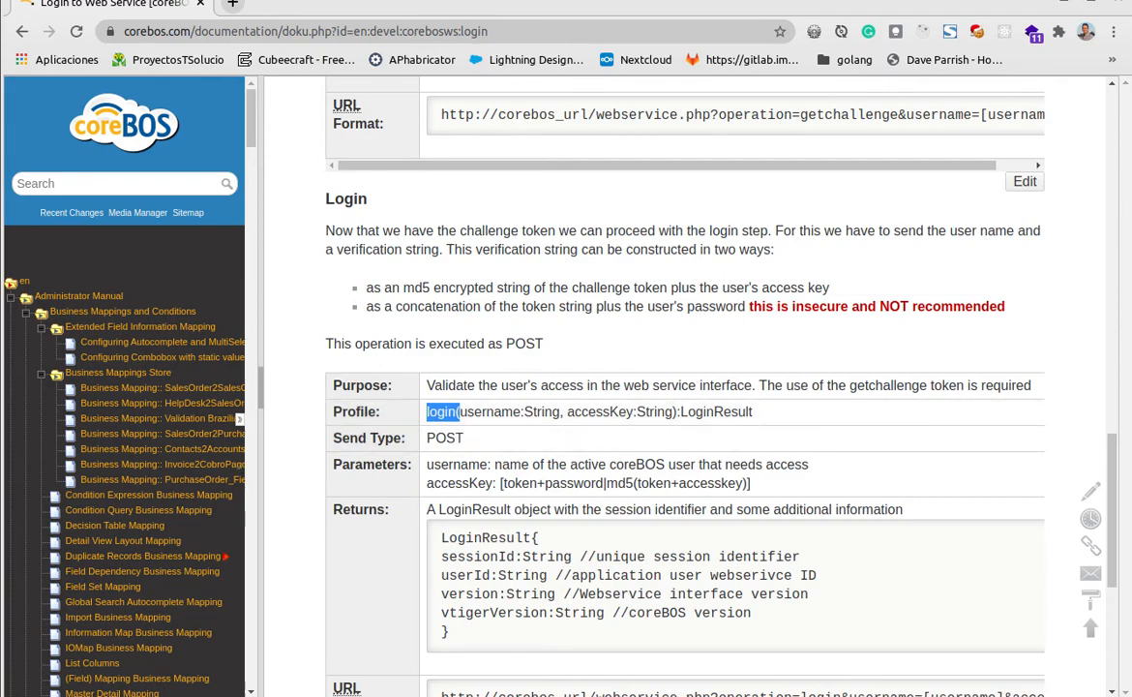
Send the login request from Postman and select the sessionName value in its response
key("alt+Tab")
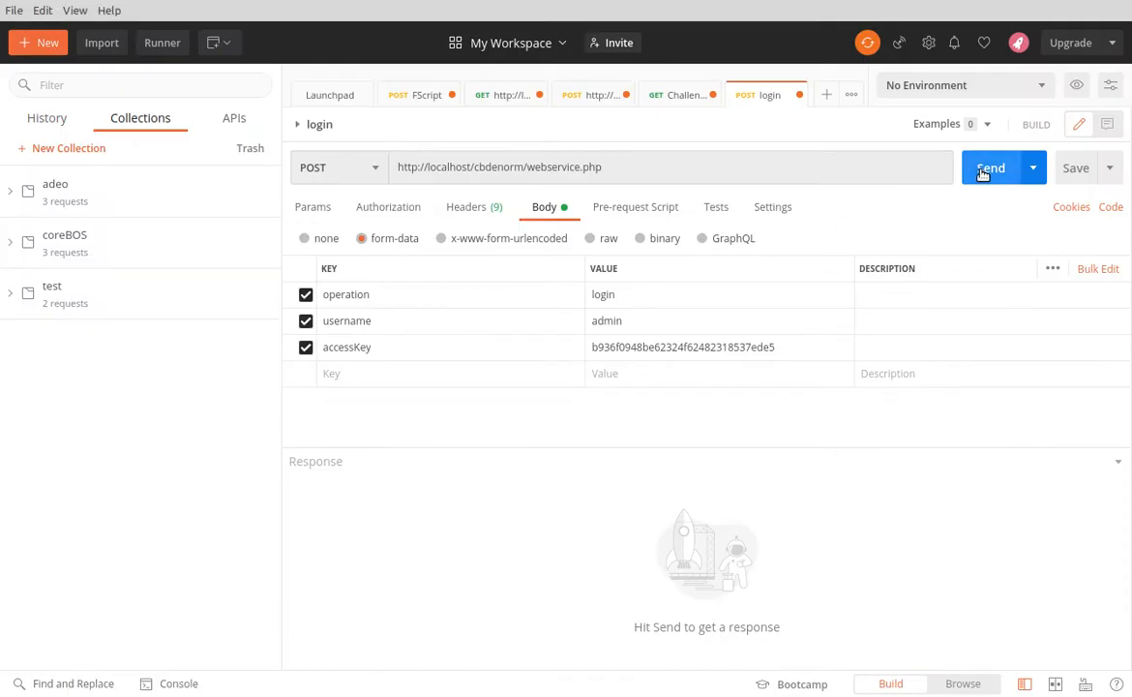
left_click(982, 170)
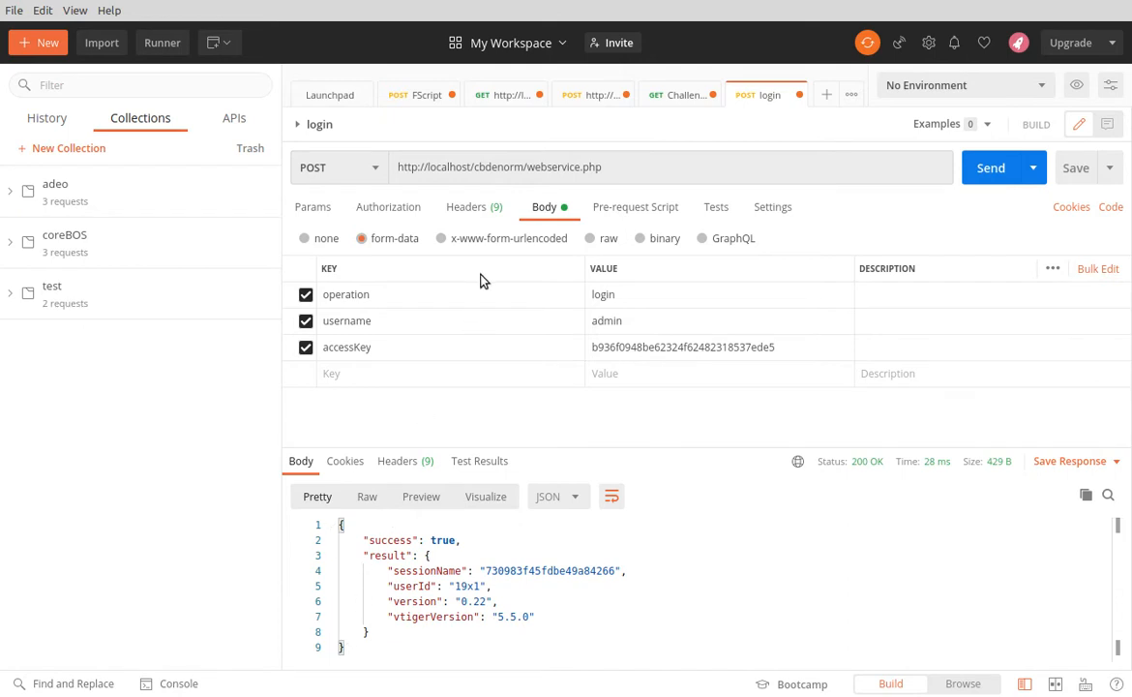
double_click(542, 571)
key("ctrl+c")
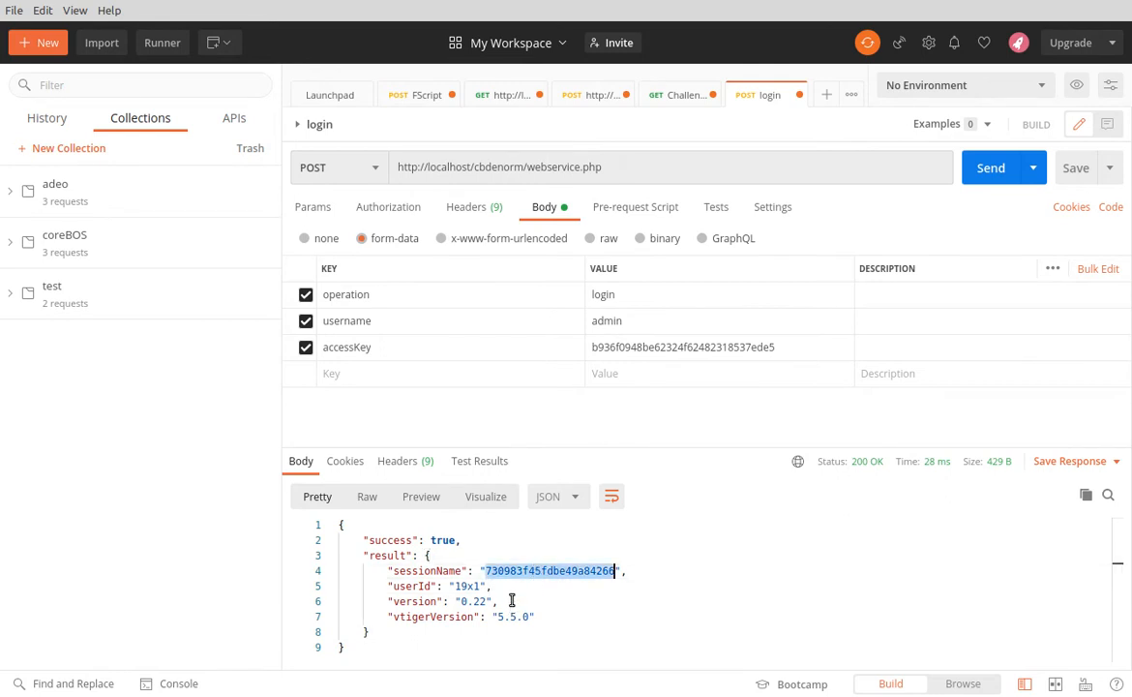
Create a new request named query and save it in the adeo collection
left_click(32, 45)
left_click(237, 198)
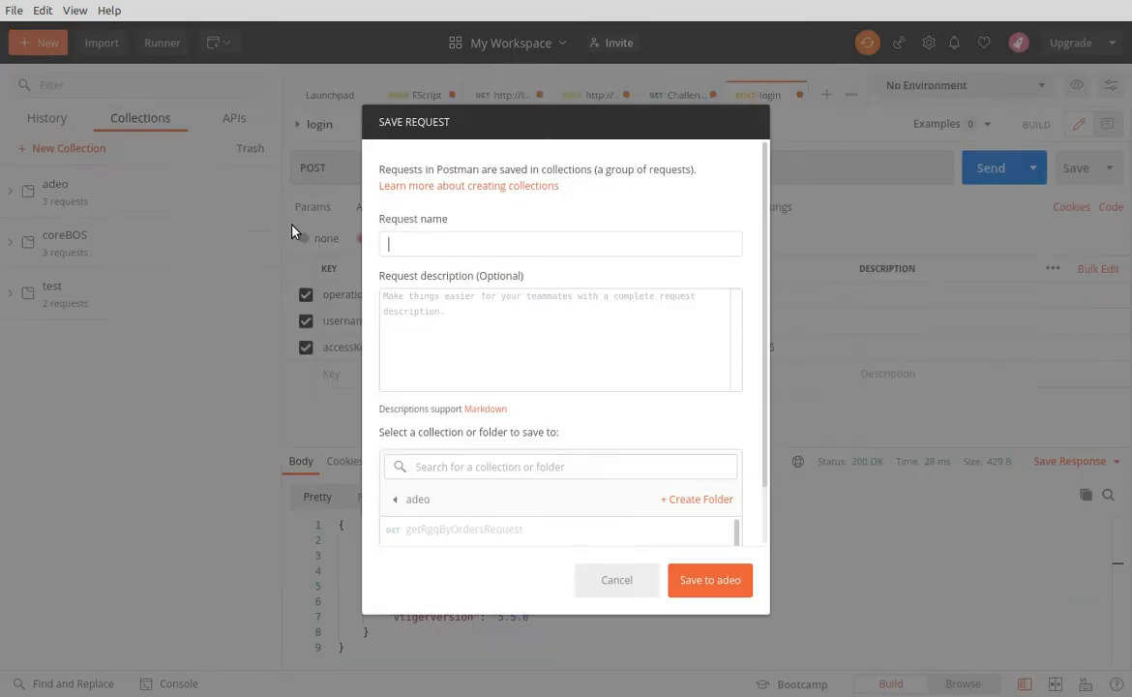
type("query")
left_click(431, 499)
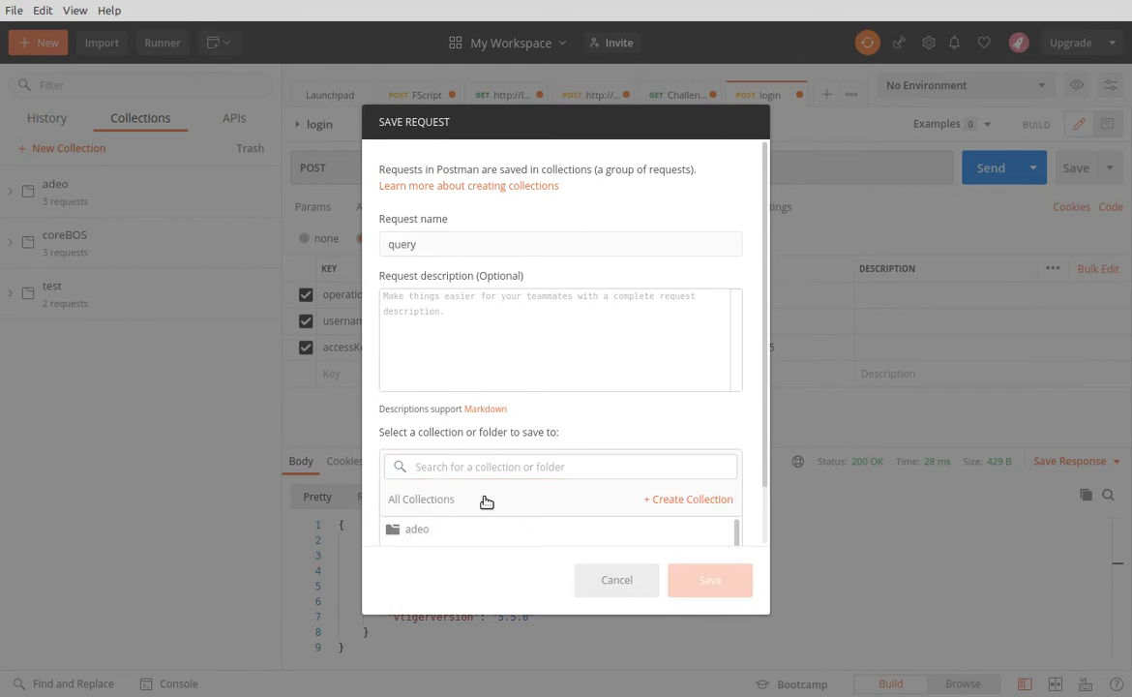
left_click(429, 532)
left_click(709, 582)
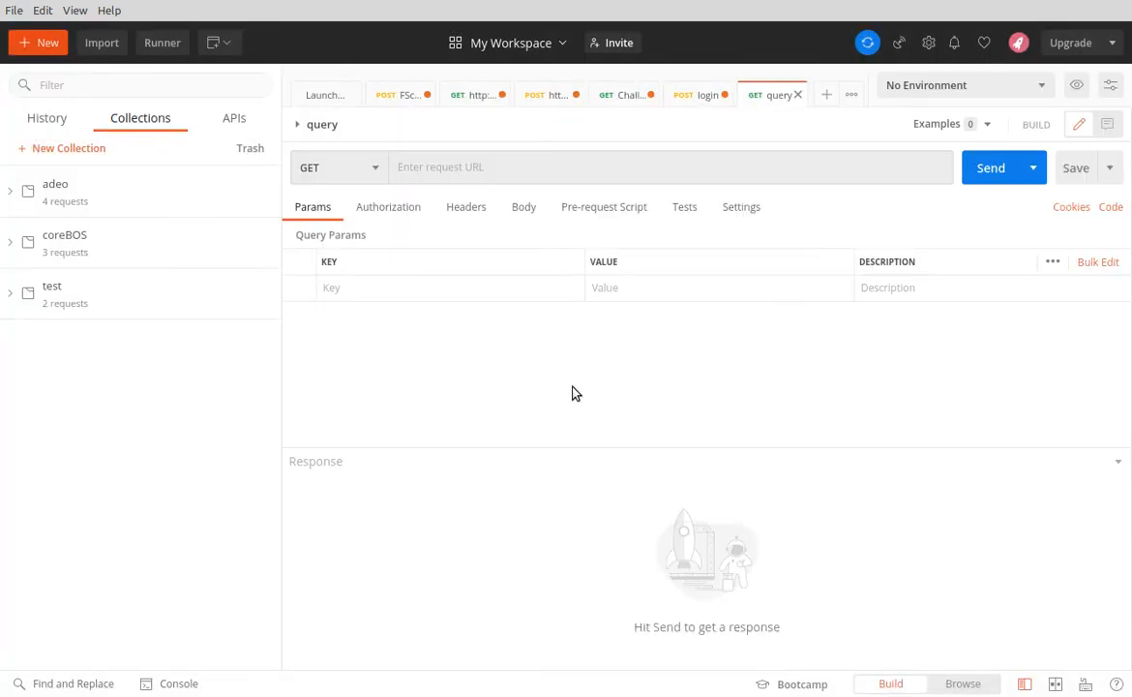
left_click(474, 169)
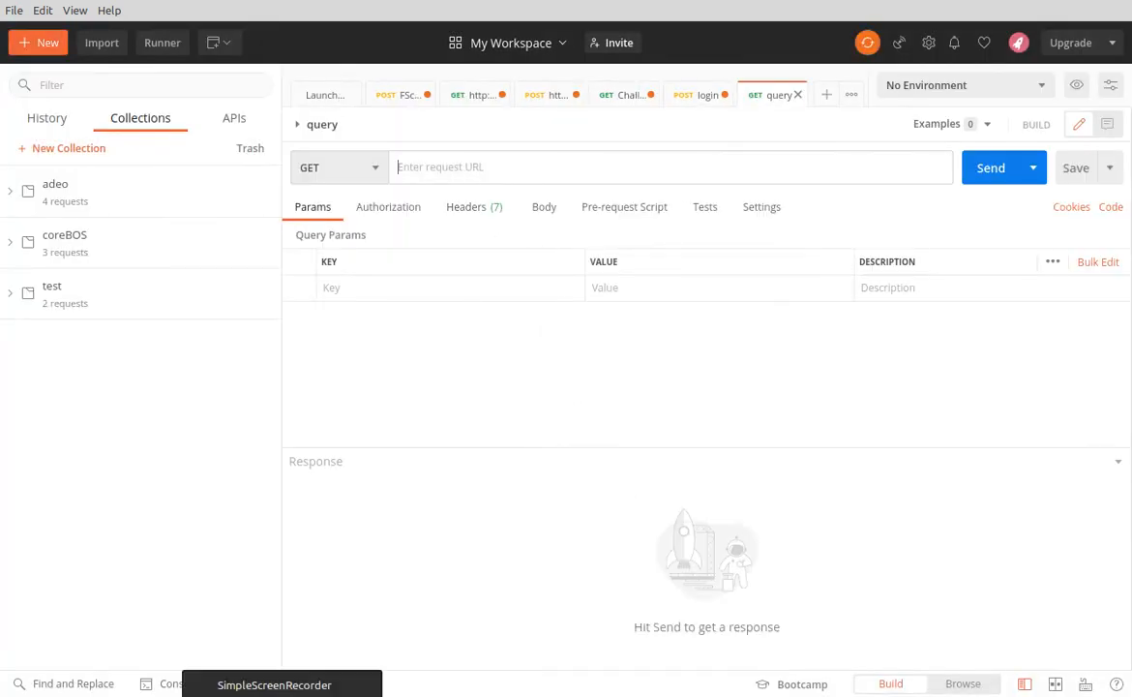
Switch to the coreBOS documentation in Chrome and review the Web Service Query Language page, examining the limitations and accepted query format
left_click(319, 696)
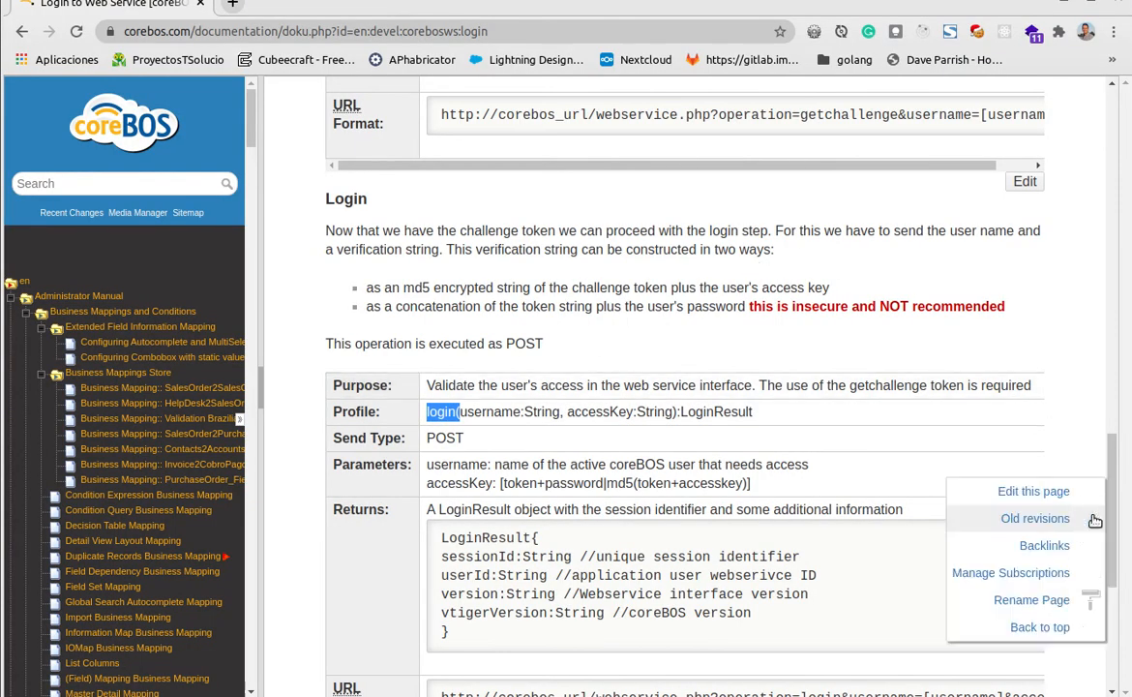
left_click_drag(1113, 537, 1104, 78)
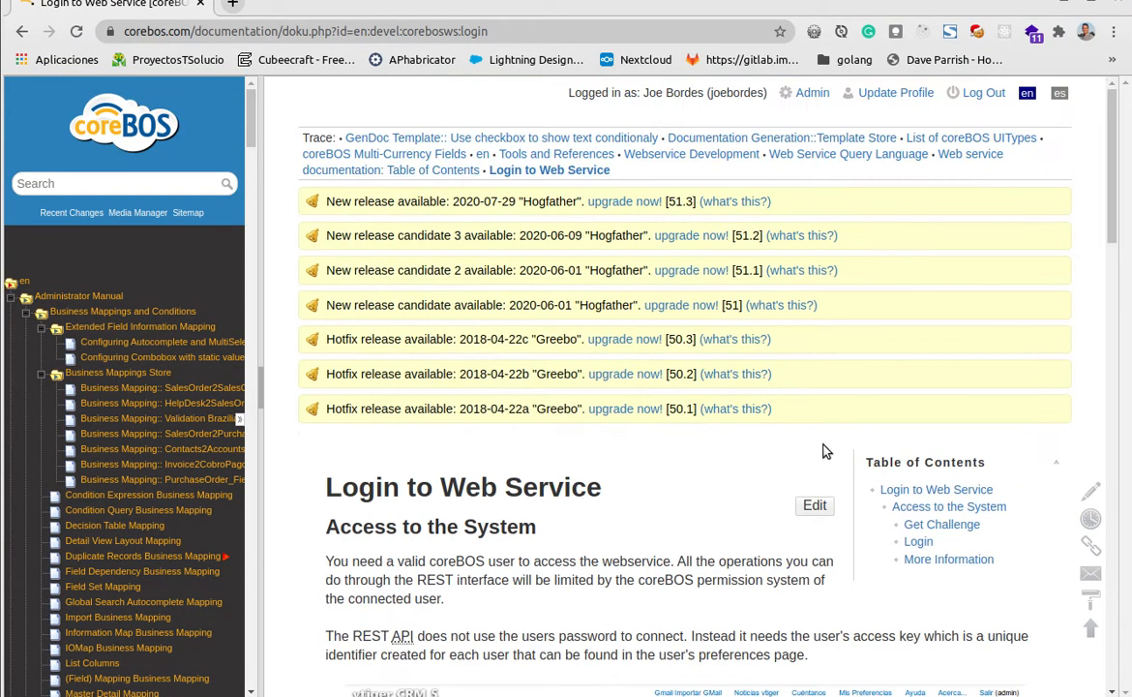
left_click(811, 155)
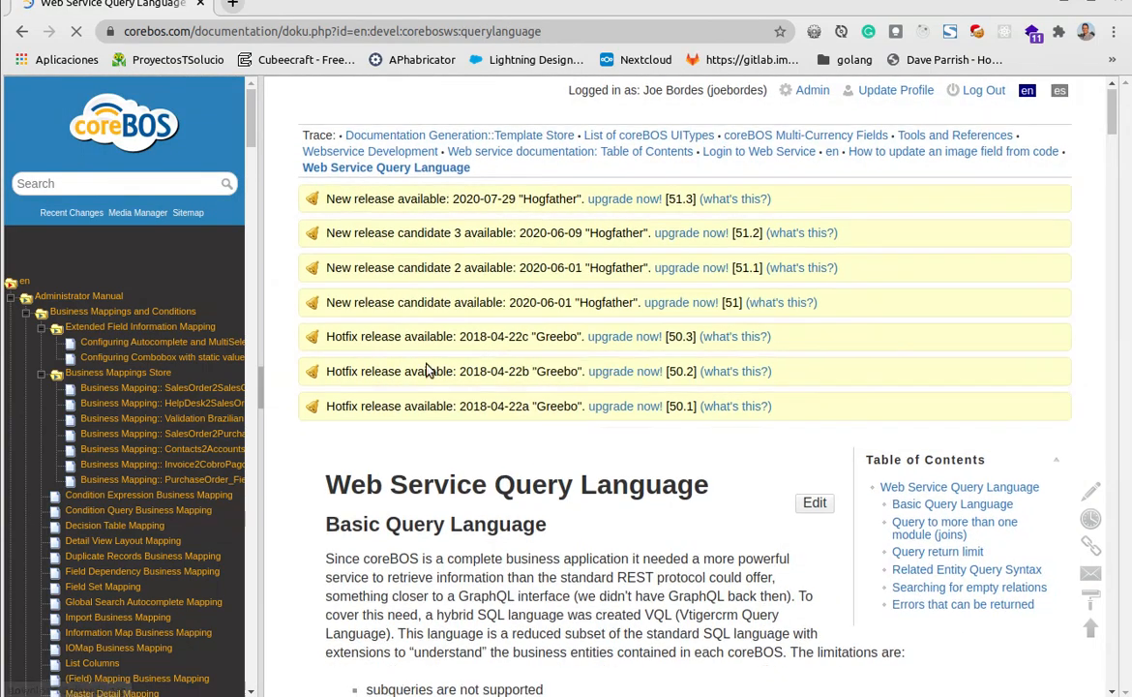
scroll(494, 474, "down", 3)
scroll(493, 475, "down", 3)
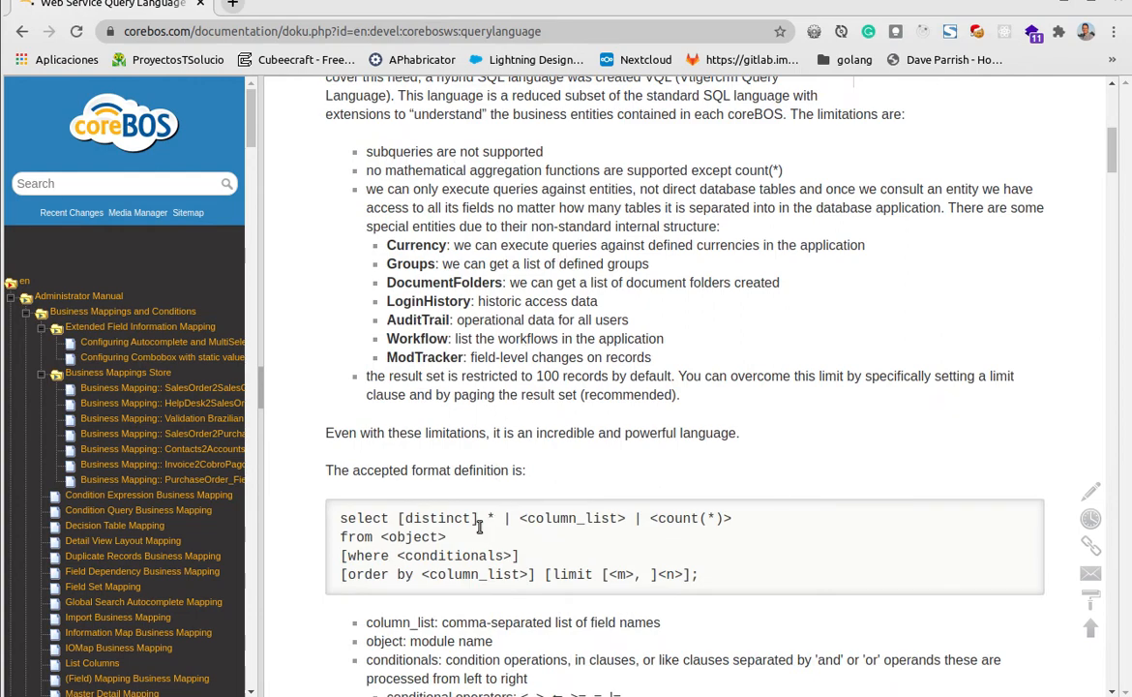
scroll(432, 493, "down", 1)
scroll(433, 539, "down", 5)
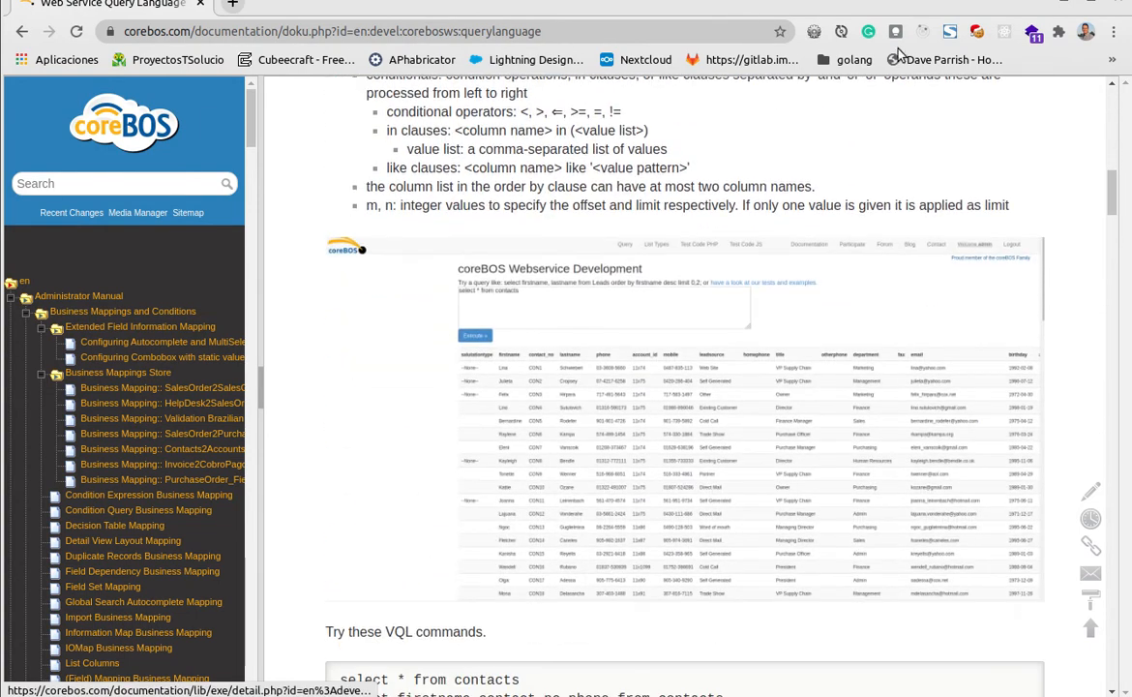
Return to Postman and add a sessionName parameter to the query request, pasting the copied session identifier as its value
key("alt+Tab")
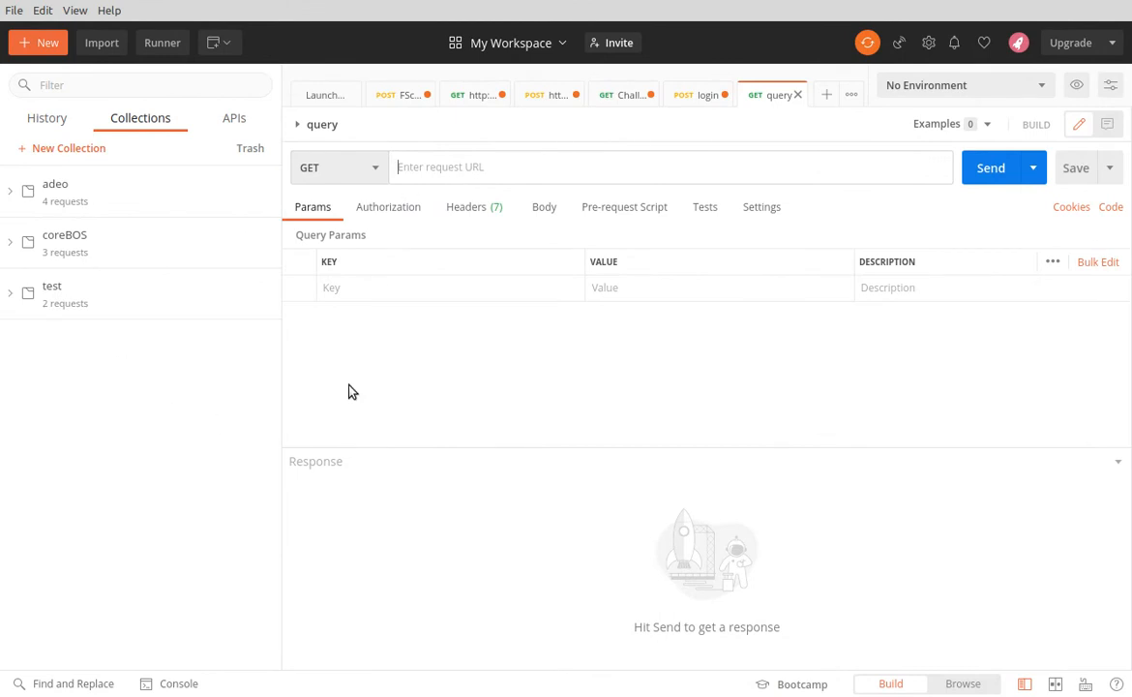
left_click(633, 290)
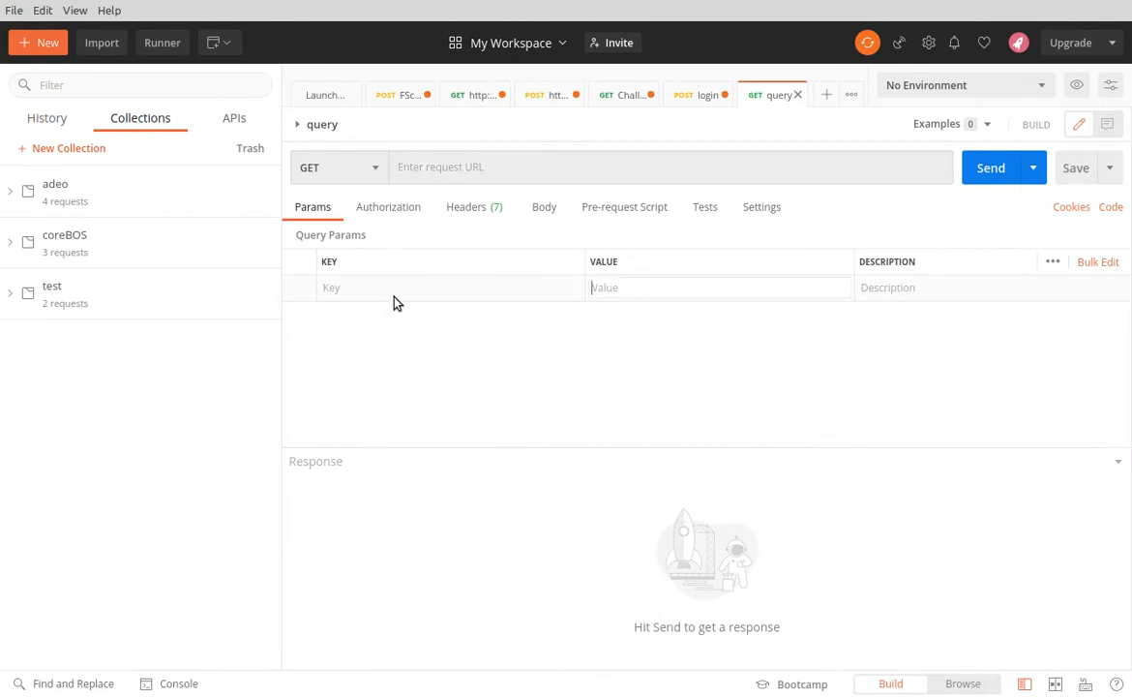
key("alt+Tab")
left_click(389, 289)
type("session")
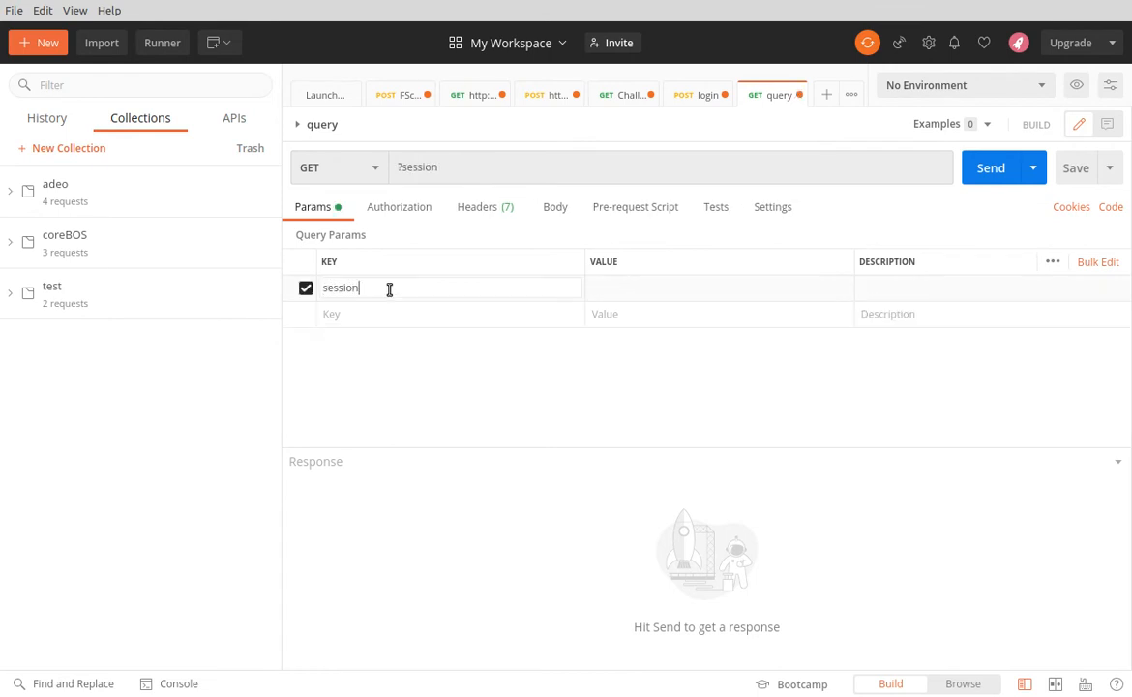
type("Name")
key("Tab")
key("ctrl+v")
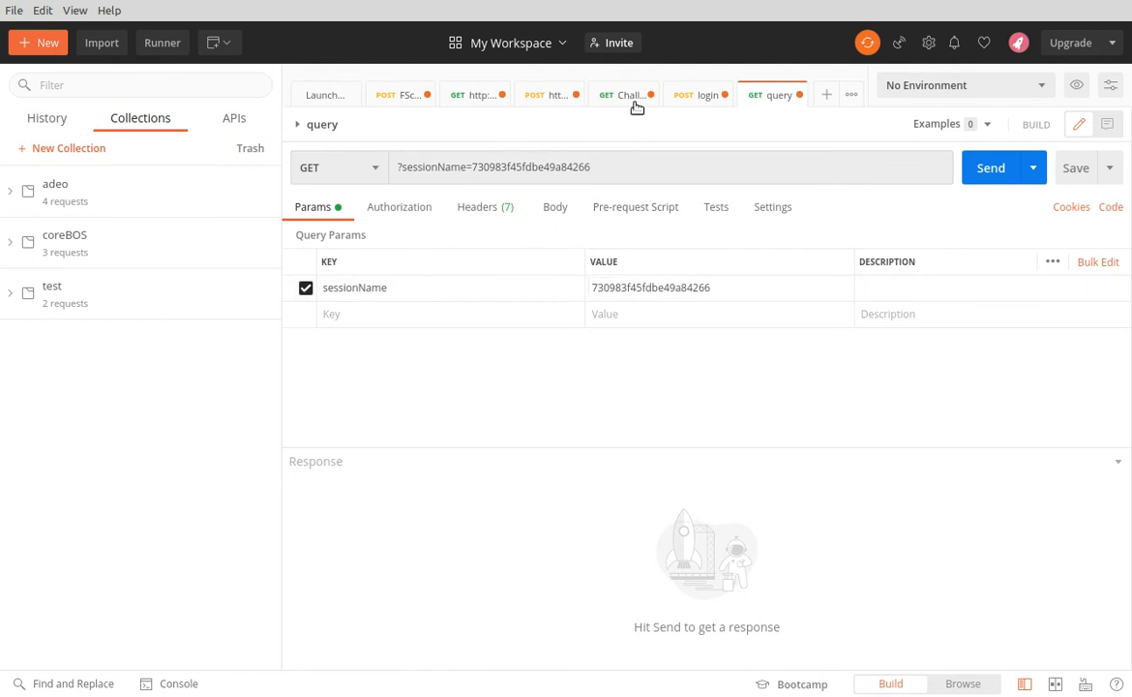
left_click(701, 95)
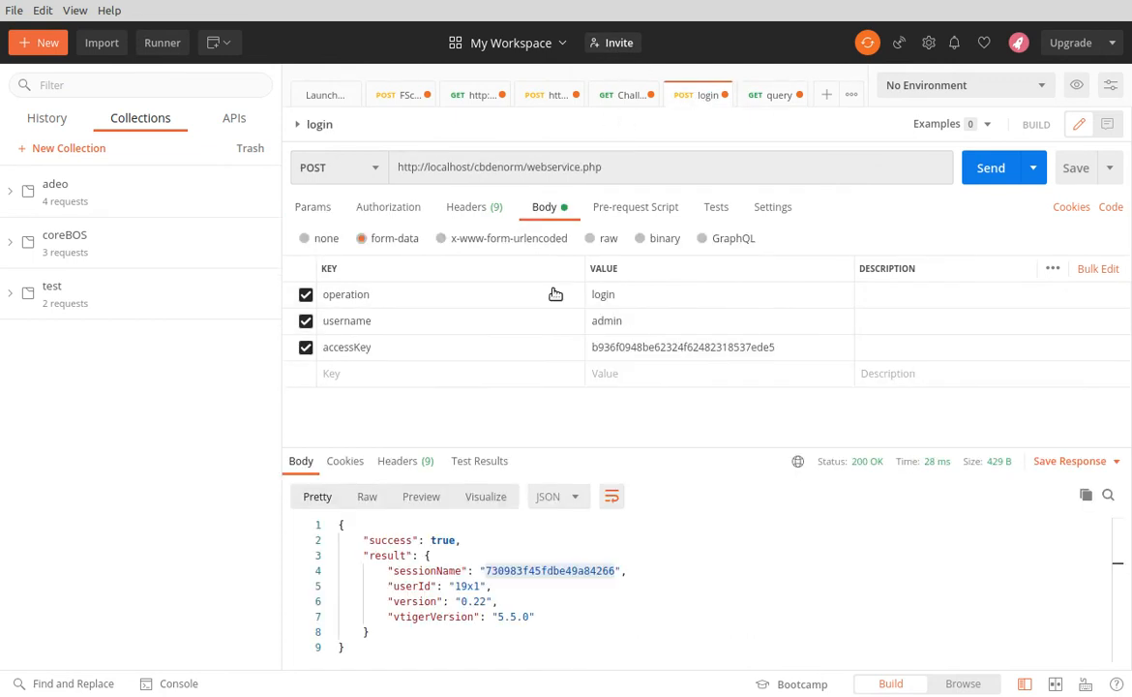
left_click(556, 166)
key("ctrl+a")
key("ctrl+c")
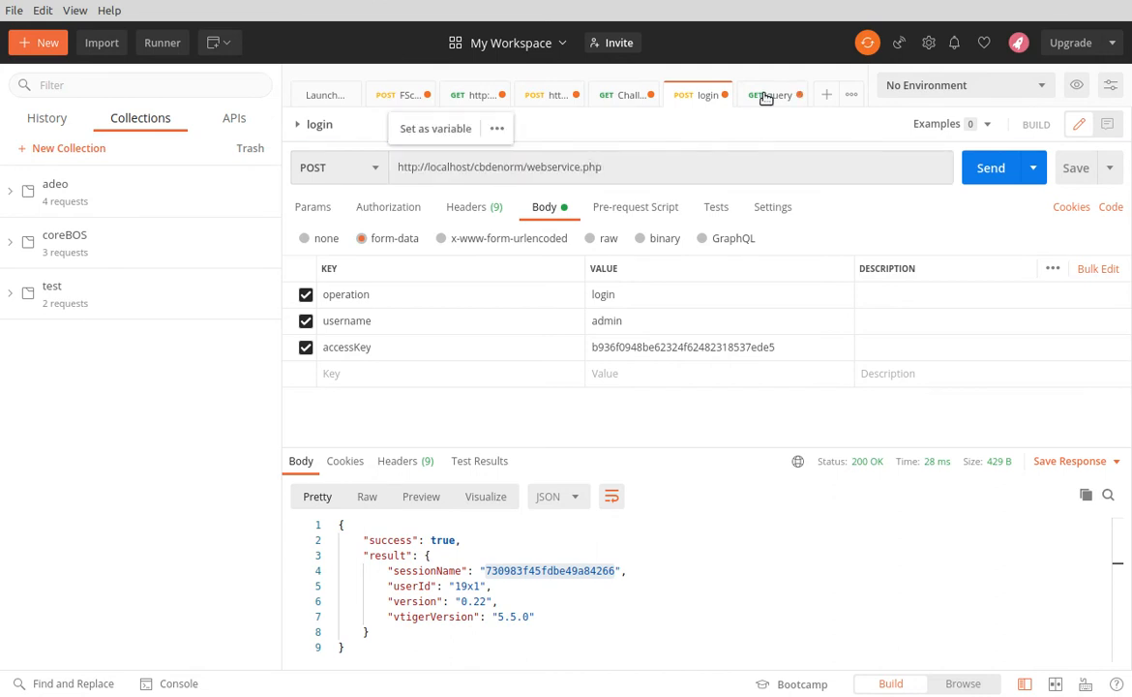
left_click(763, 95)
key("ctrl+v")
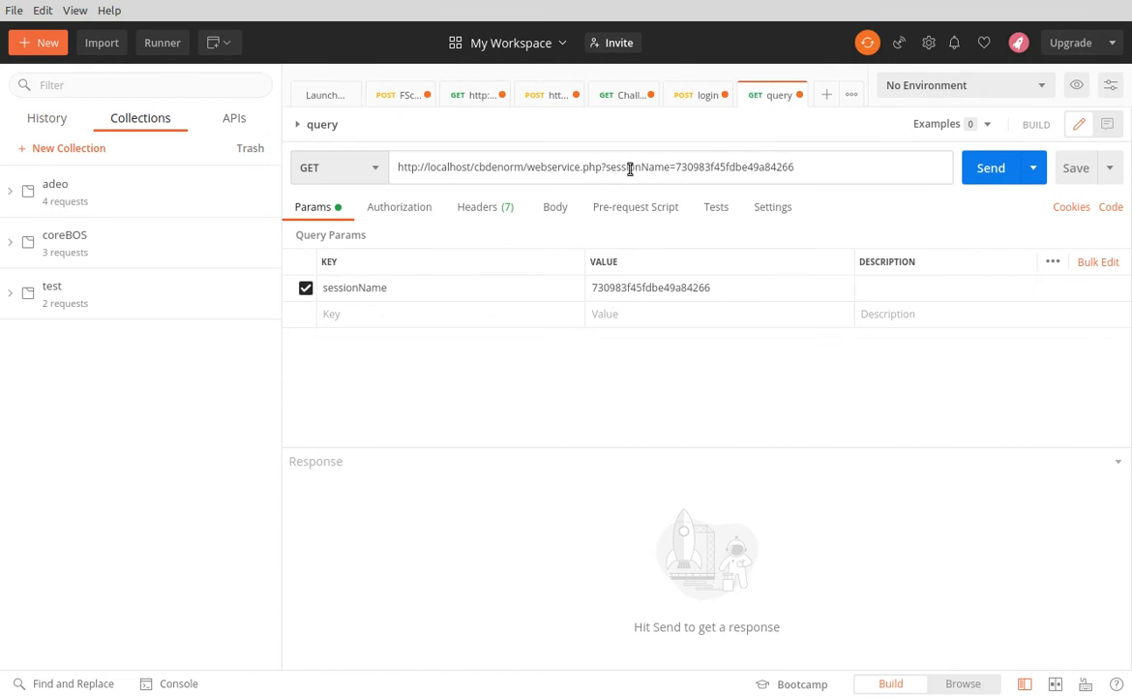
Add an operation parameter with the value query to the query request
left_click(387, 316)
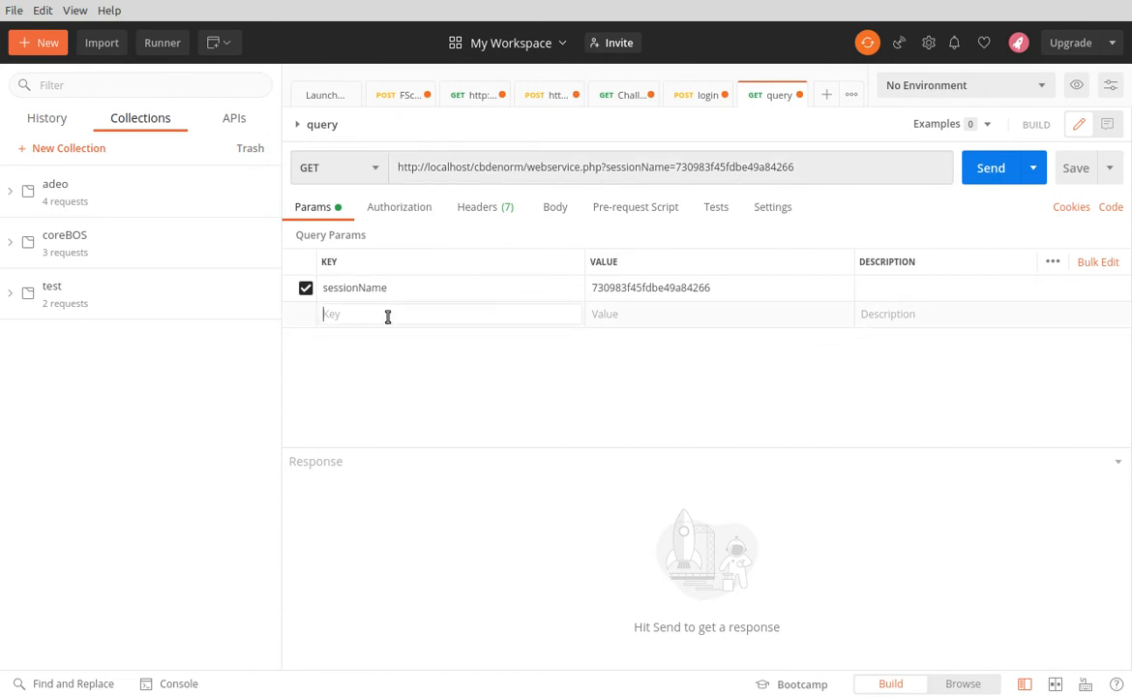
type("operation")
key("Tab")
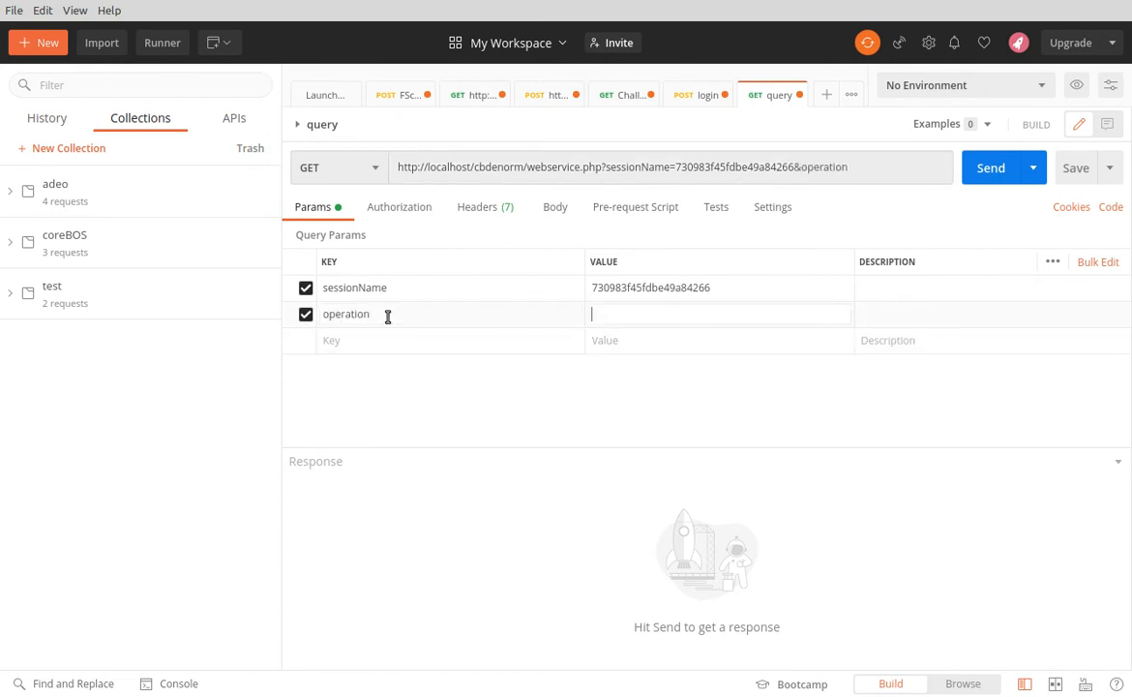
type("query")
key("Tab")
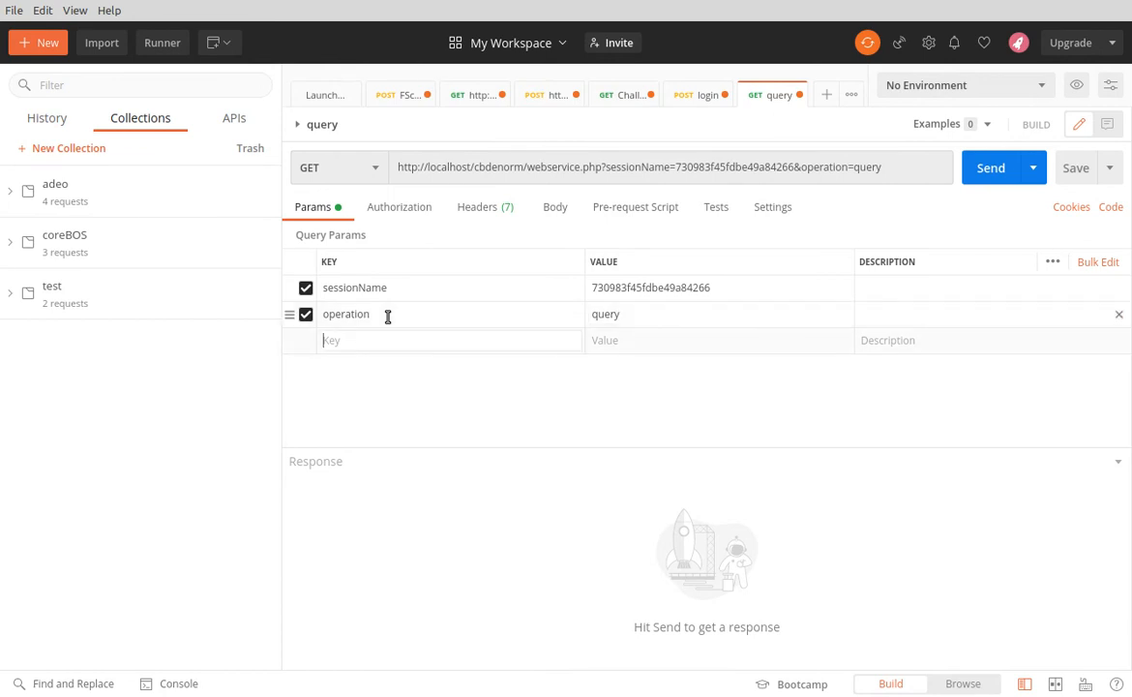
Add a query parameter with the value "select accountname from Accounts limit 2;"
type("query")
key("Tab")
type("sele")
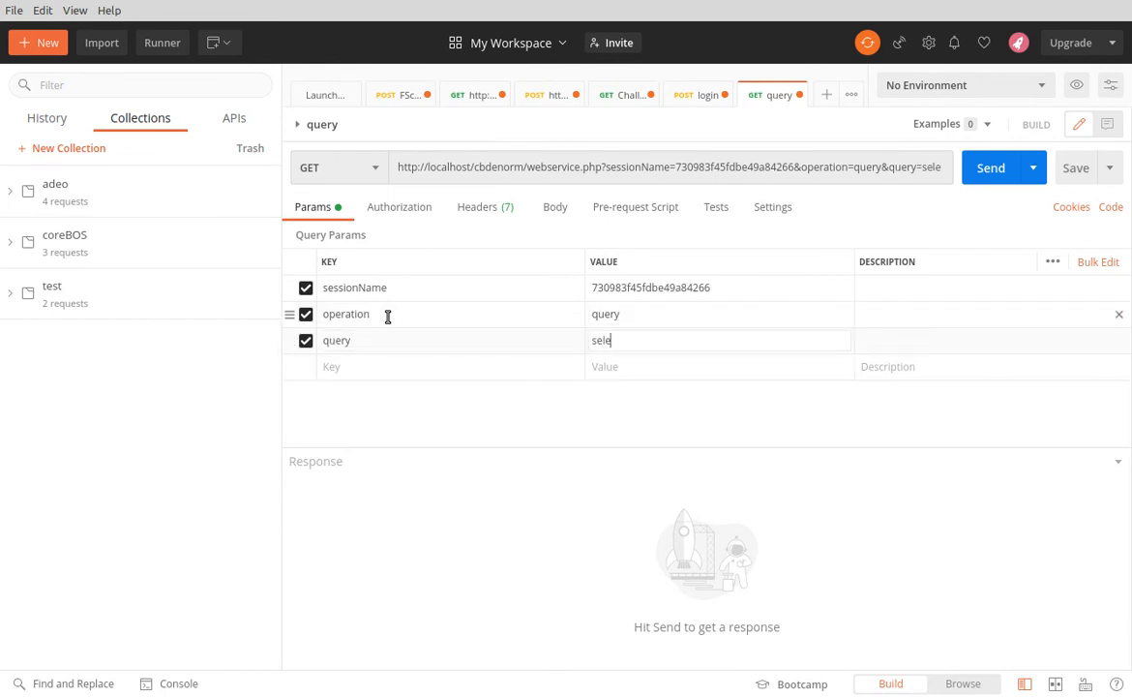
type("ct accountname from Accou")
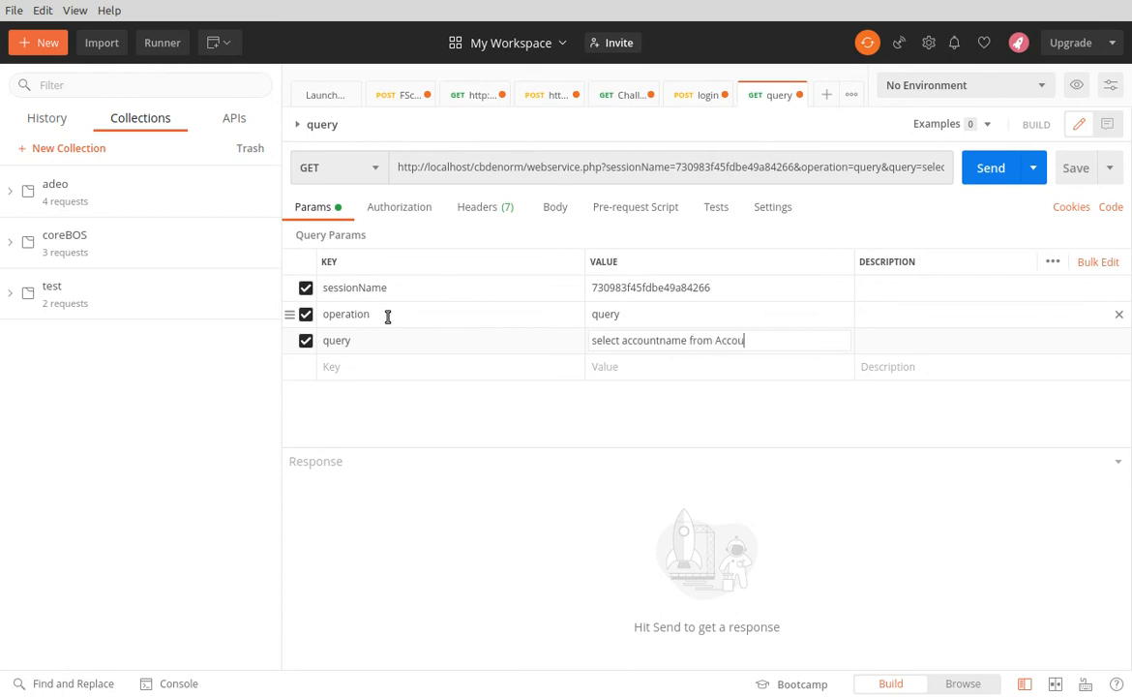
type("nts limit 2;")
Send the query request, enlarge the response area and examine the returned account records and row information
left_click(988, 170)
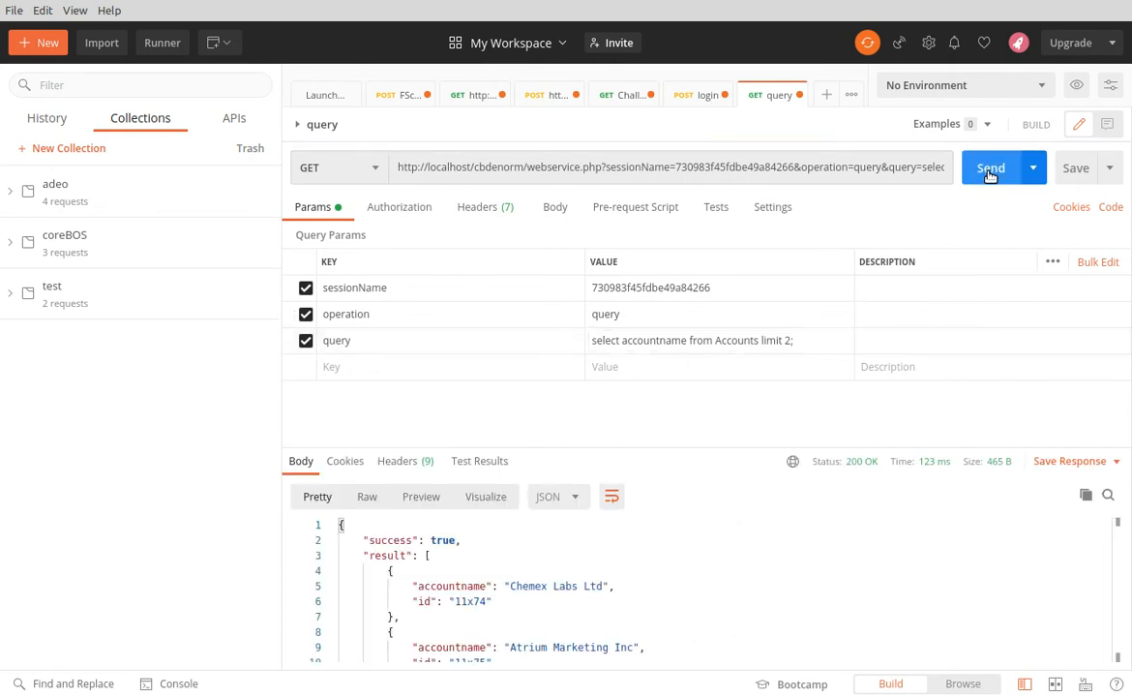
scroll(691, 576, "down", 1)
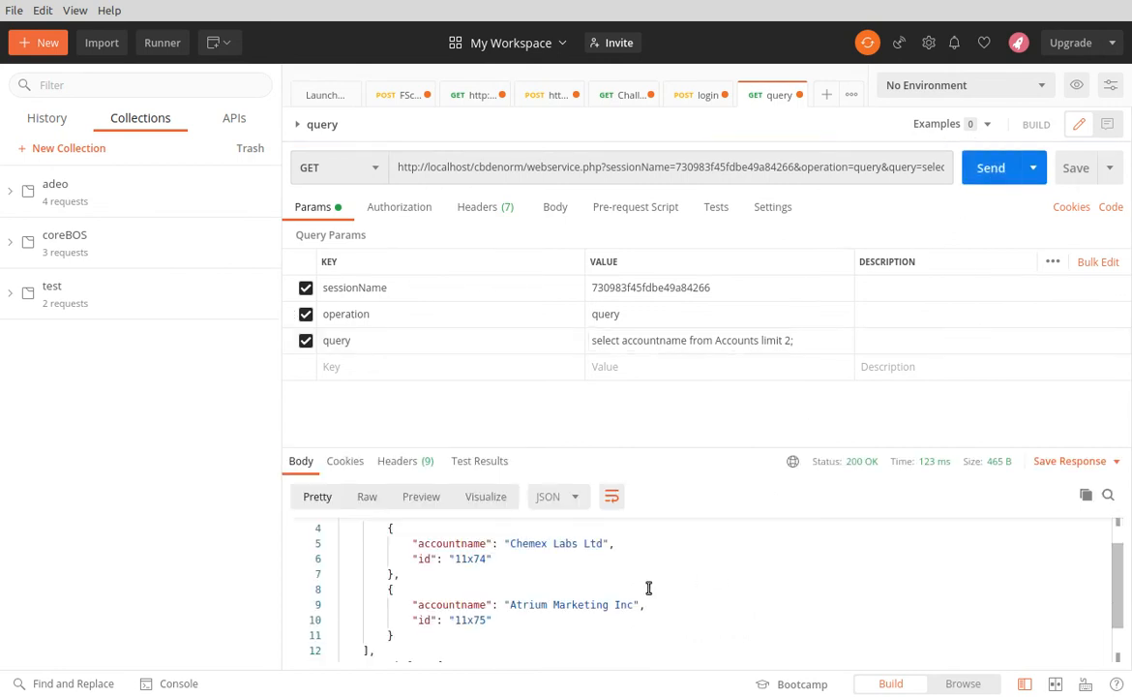
scroll(647, 589, "up", 1)
scroll(639, 599, "down", 2)
left_click_drag(673, 445, 680, 379)
scroll(485, 561, "down", 1)
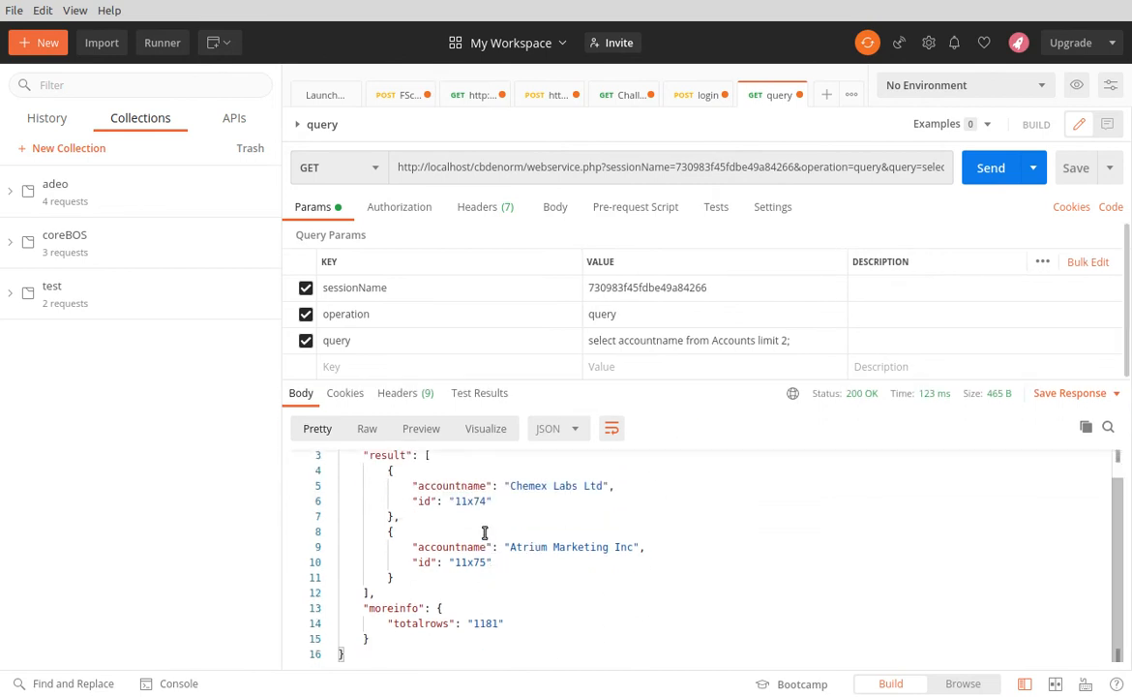
scroll(440, 607, "up", 1)
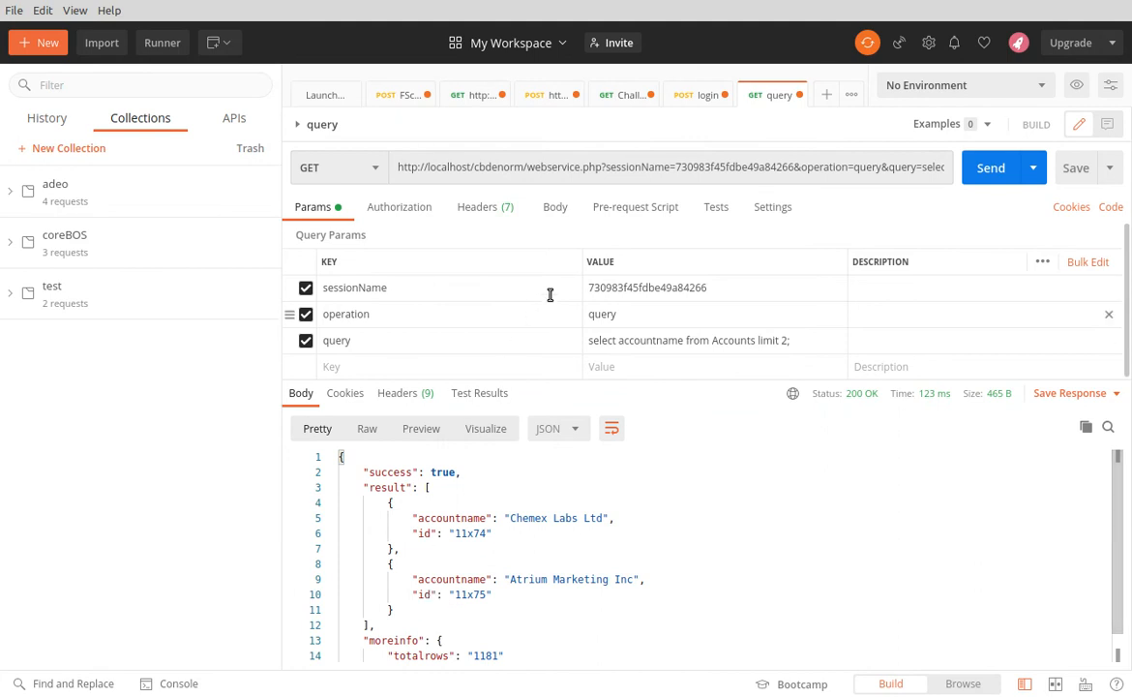
Compare the Challenge request's parameters with the login request's body, checking the login body's x-www-form-urlencoded and form-data encodings
left_click(683, 96)
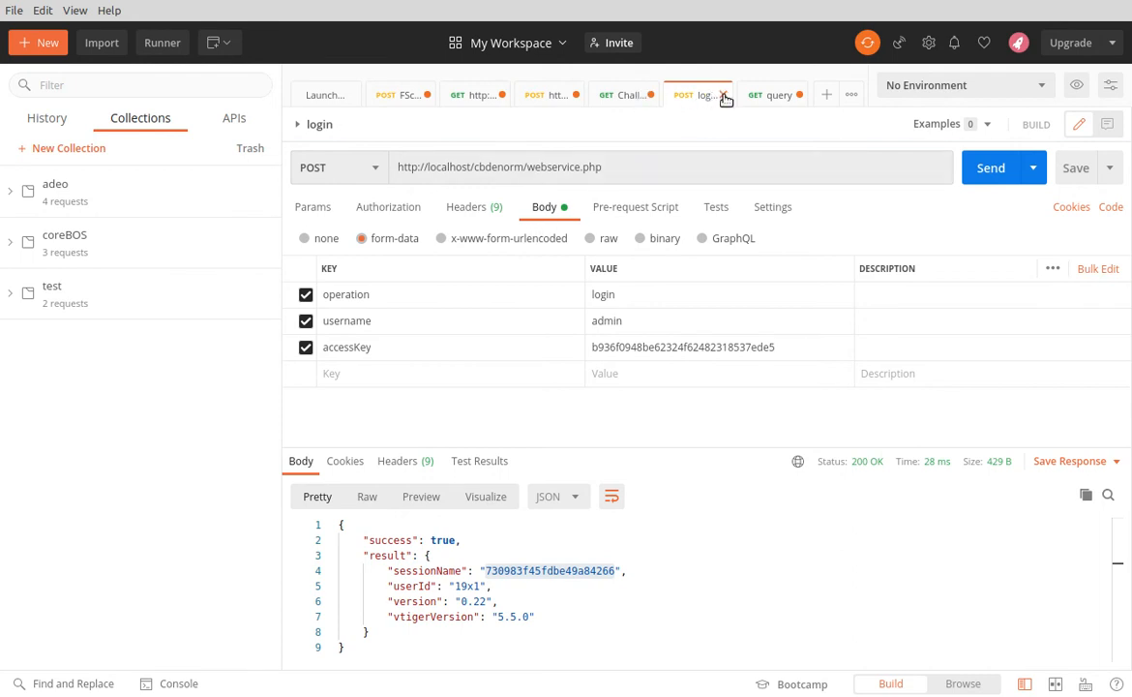
left_click(621, 96)
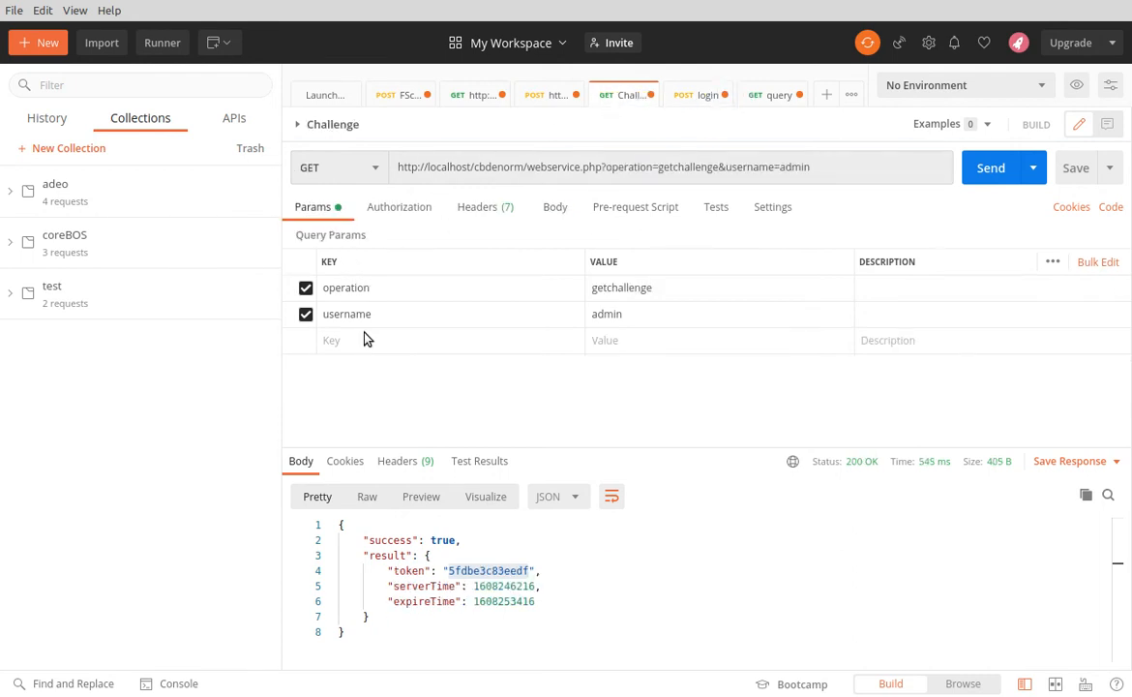
left_click(689, 96)
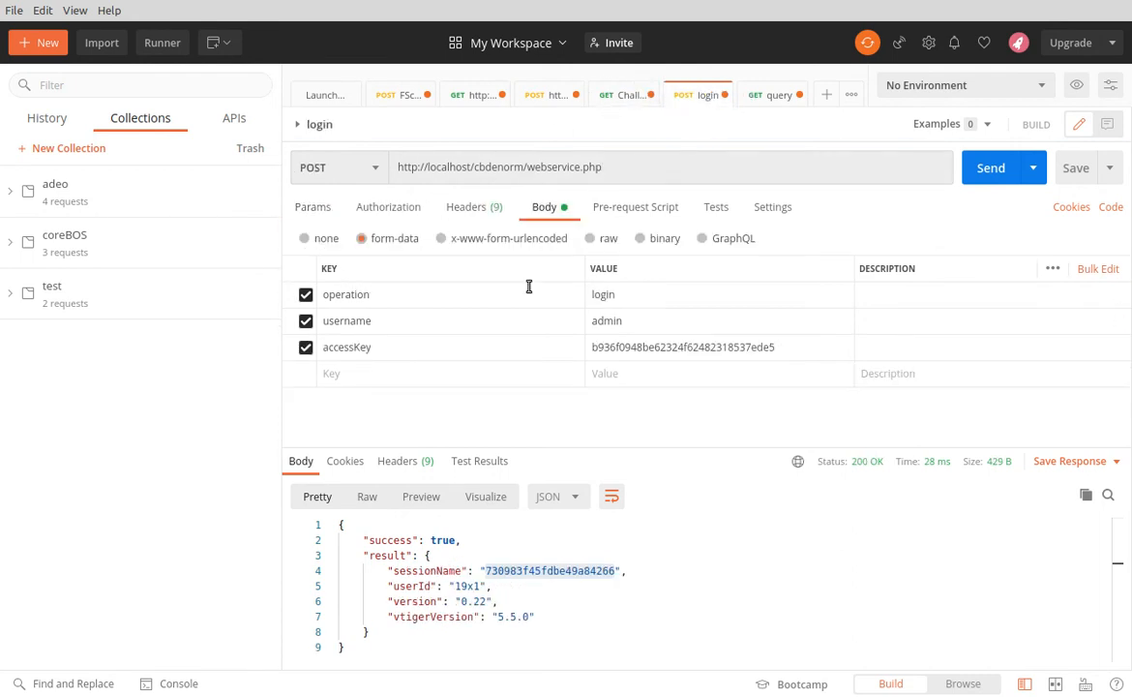
left_click(442, 239)
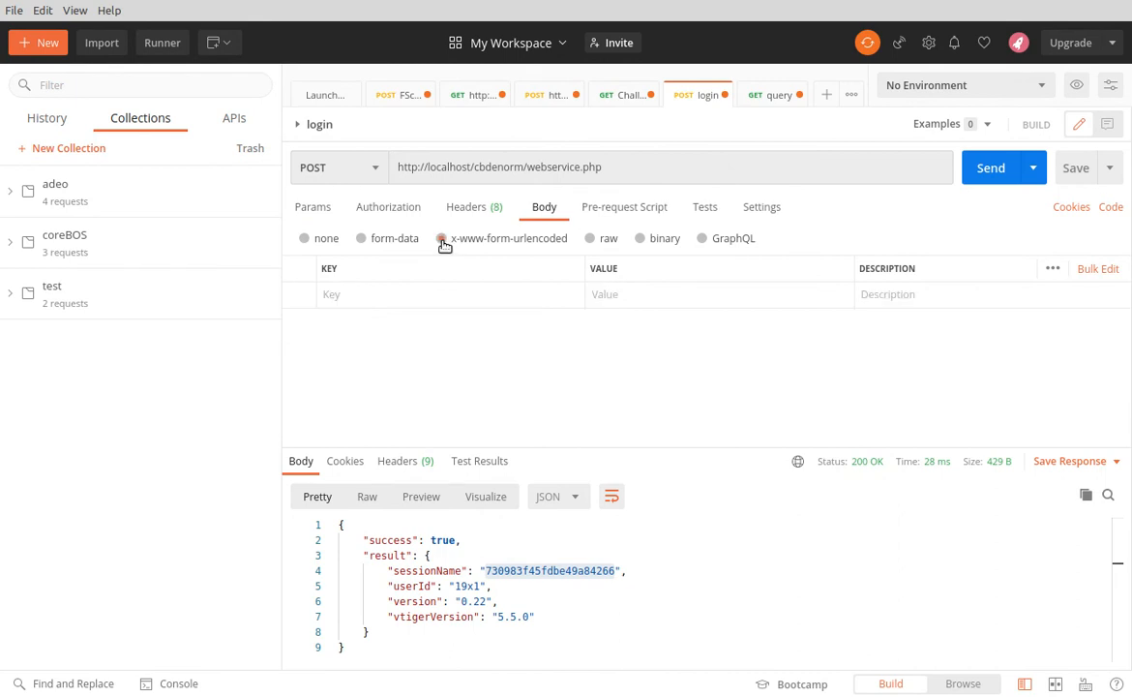
left_click(361, 239)
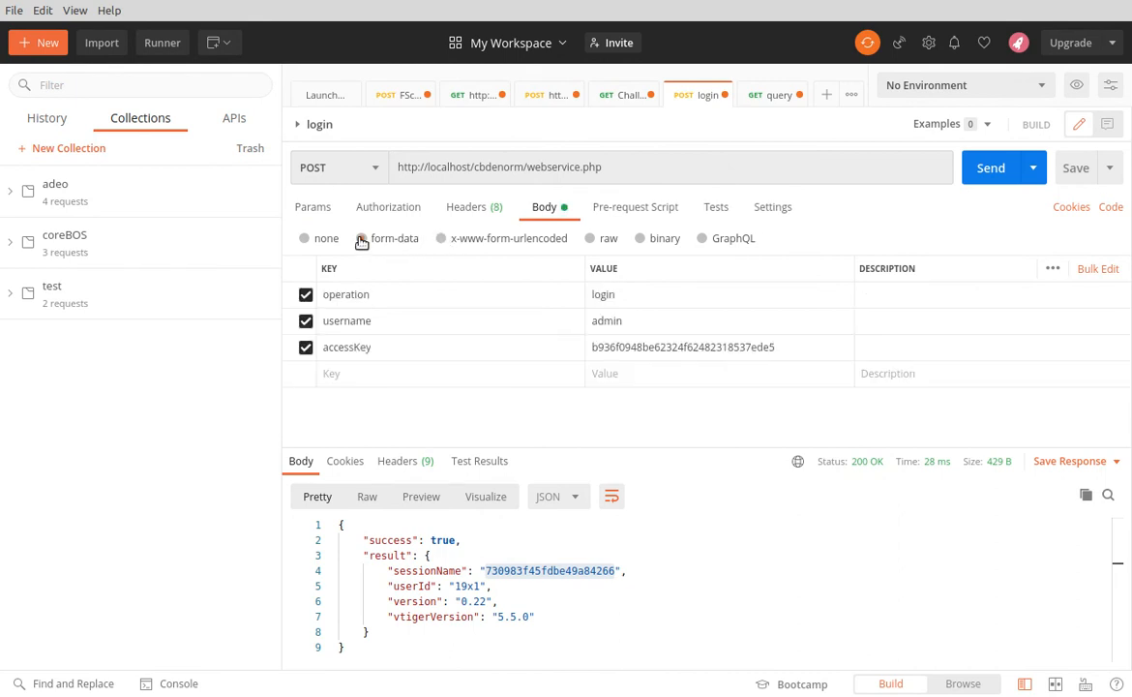
Copy the accessKey value from the login request's form data and switch the body encoding to x-www-form-urlencoded
left_click(668, 349)
double_click(668, 349)
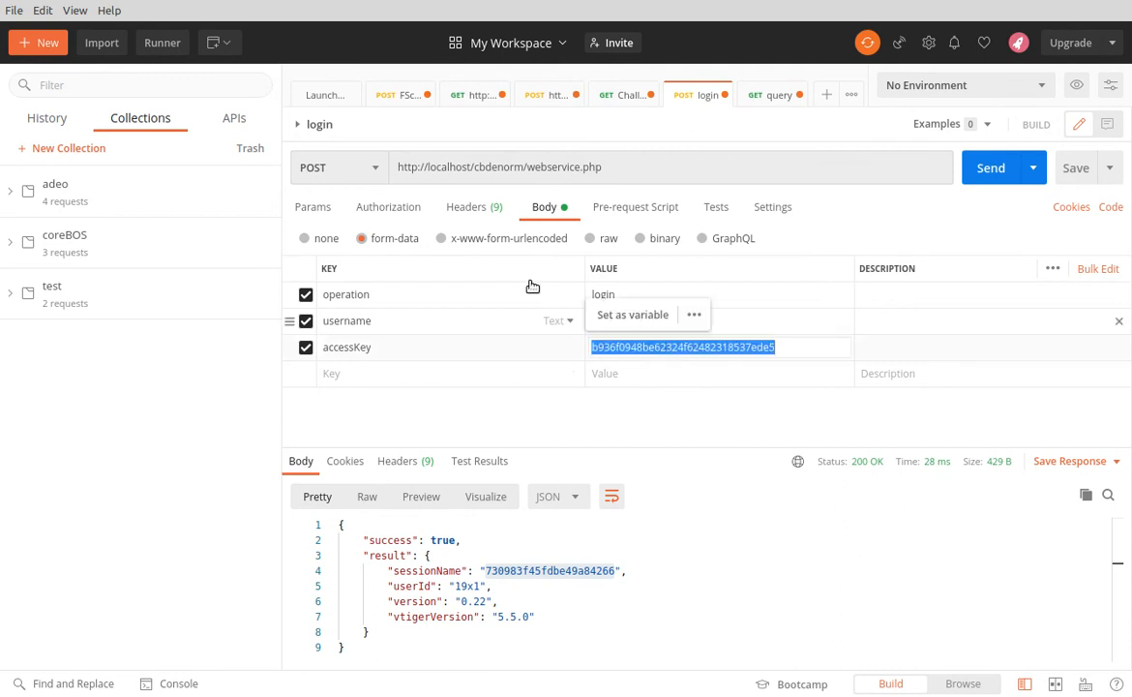
left_click(473, 244)
Fill the login request's urlencoded body with operation = login, username = admin and accessKey set to the copied access key
left_click(365, 293)
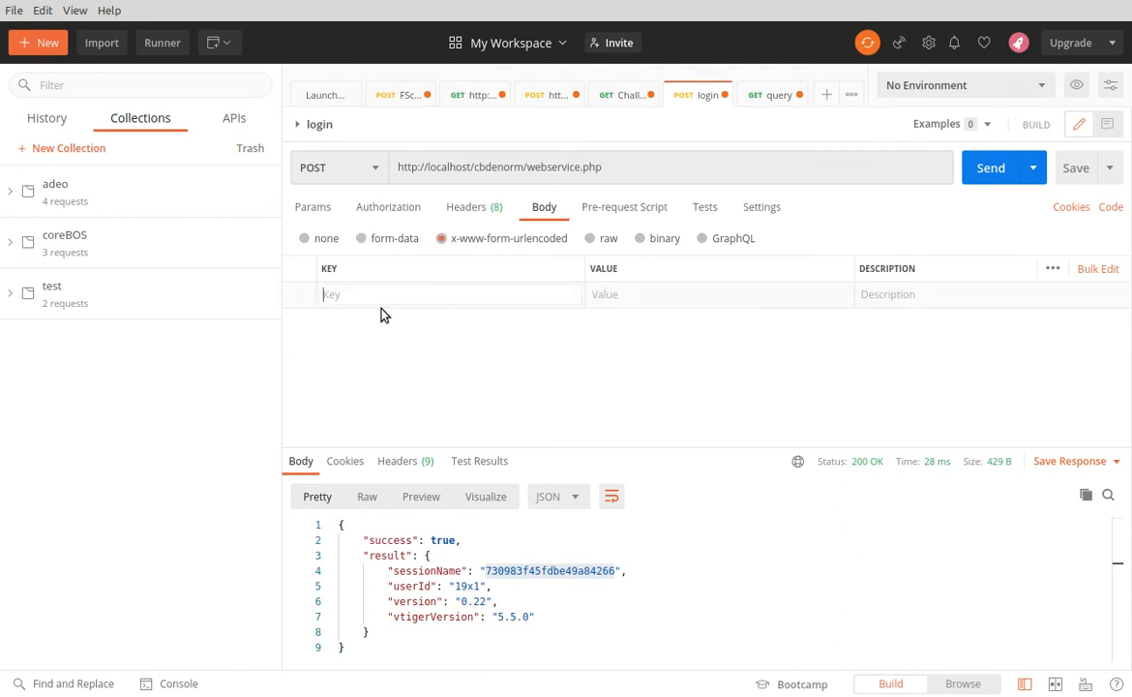
type("operation")
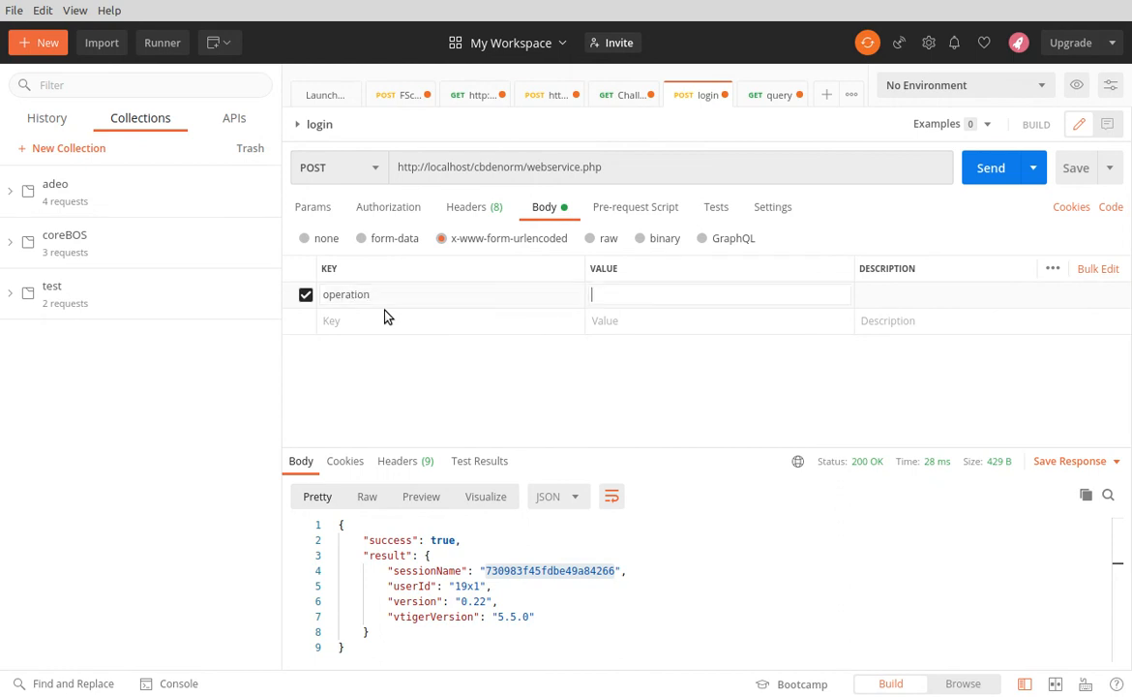
left_click(385, 317)
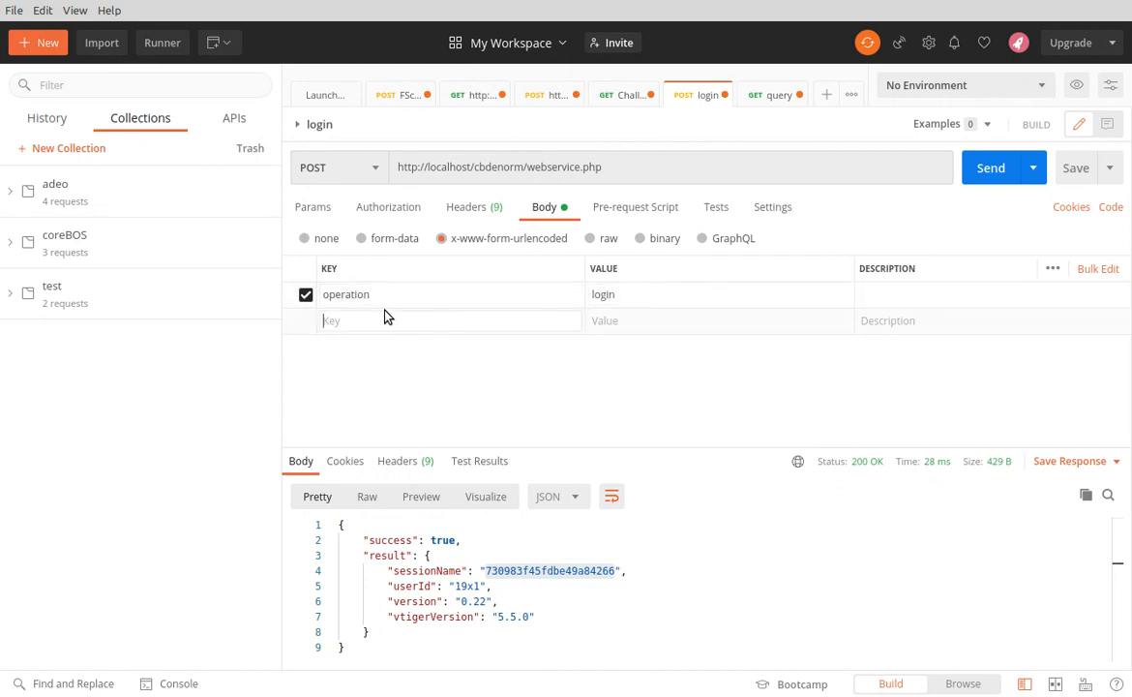
type("username")
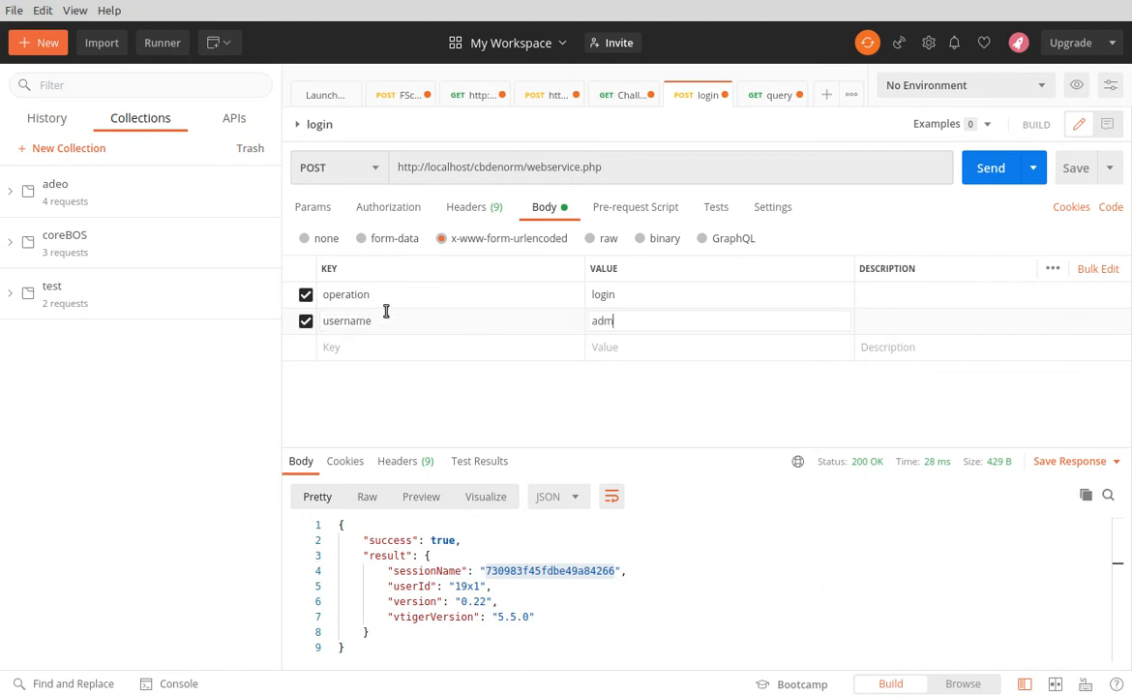
key("Tab")
type("as")
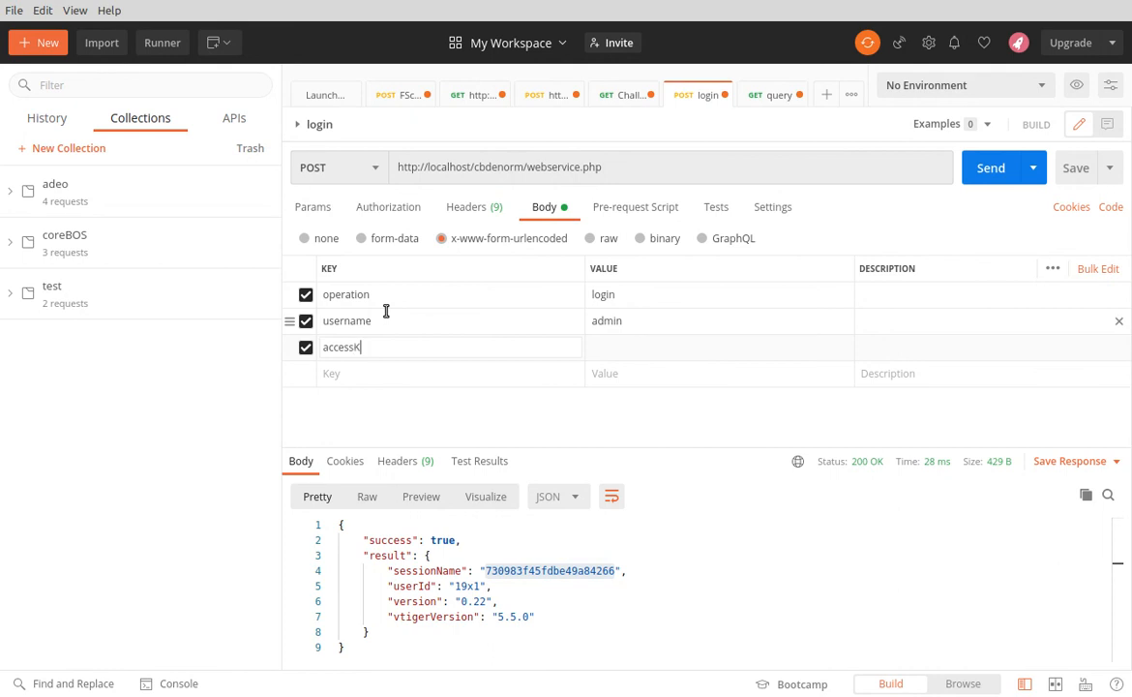
key("ctrl+v")
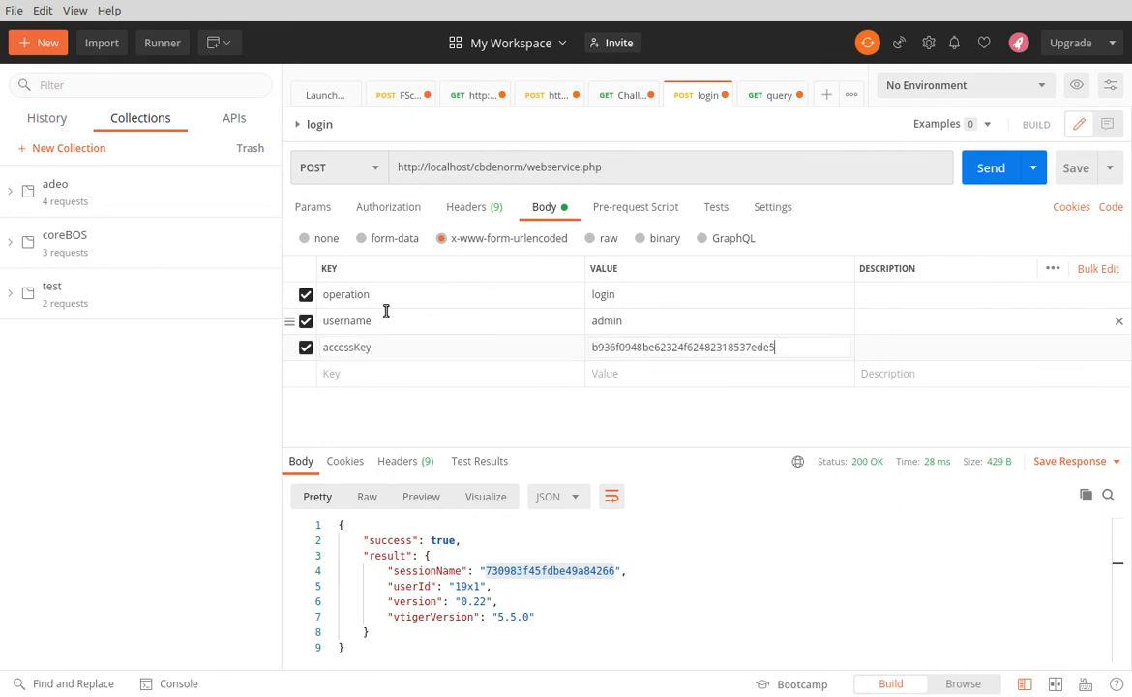
Delete the operation, username and accessKey entries from the login request's form-data body and return the encoding to x-www-form-urlencoded
left_click(382, 244)
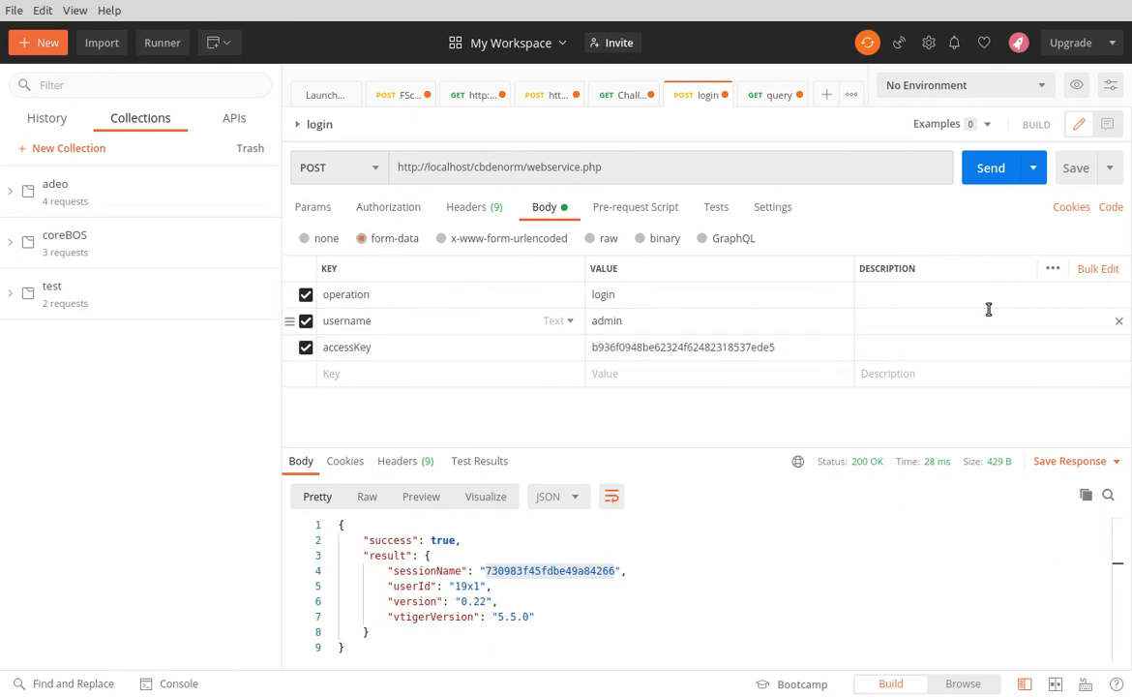
left_click(1119, 296)
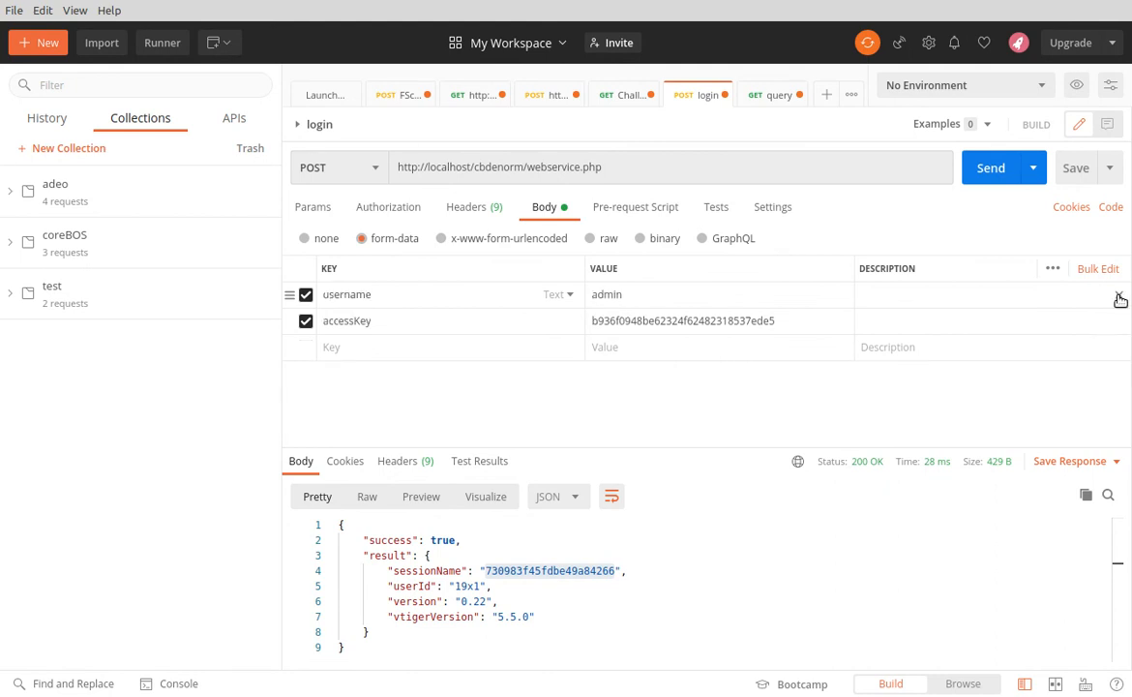
left_click(1119, 295)
left_click(1119, 295)
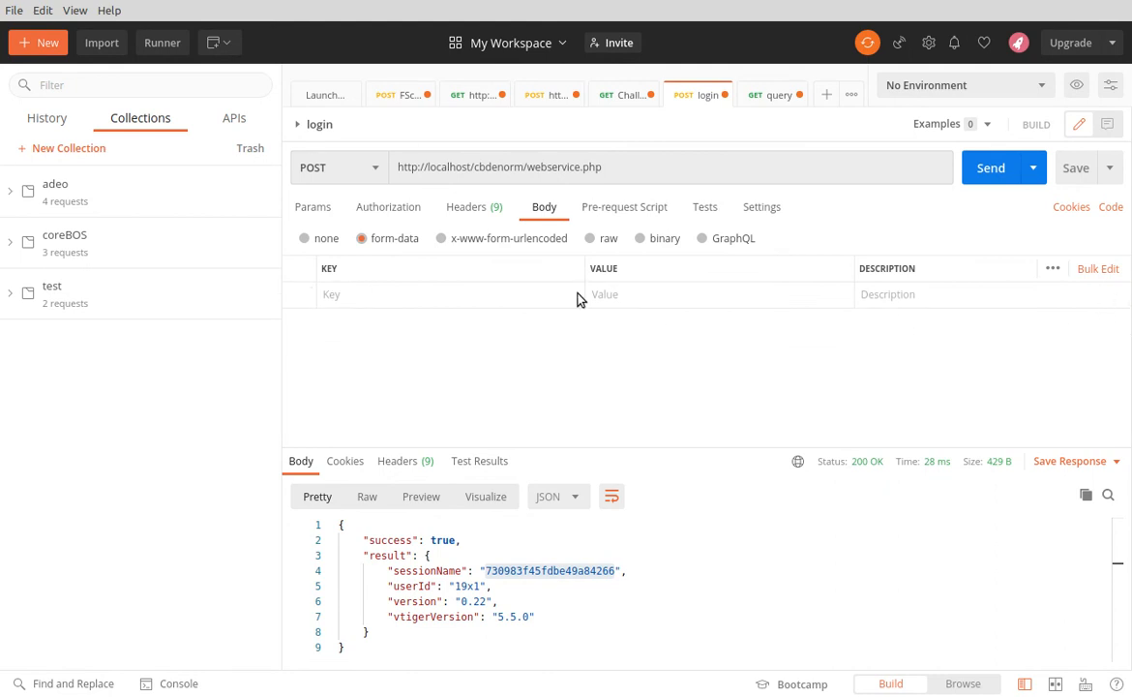
left_click(519, 242)
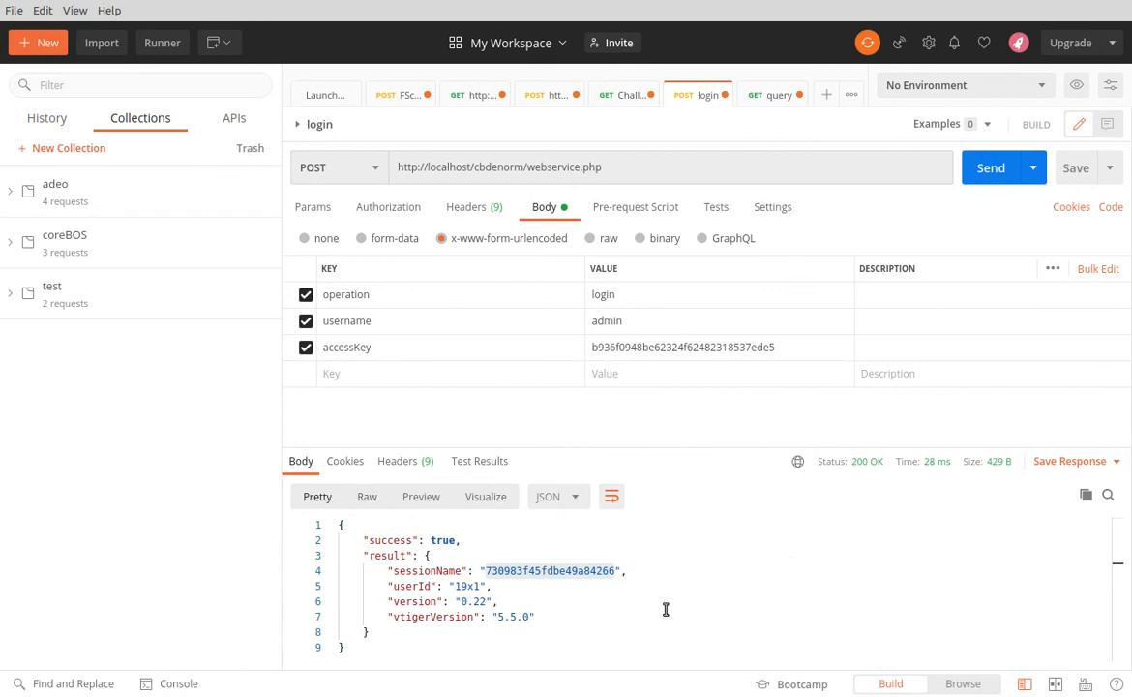
Select the previous login response text and send the login request with its x-www-form-urlencoded body
right_click(591, 608)
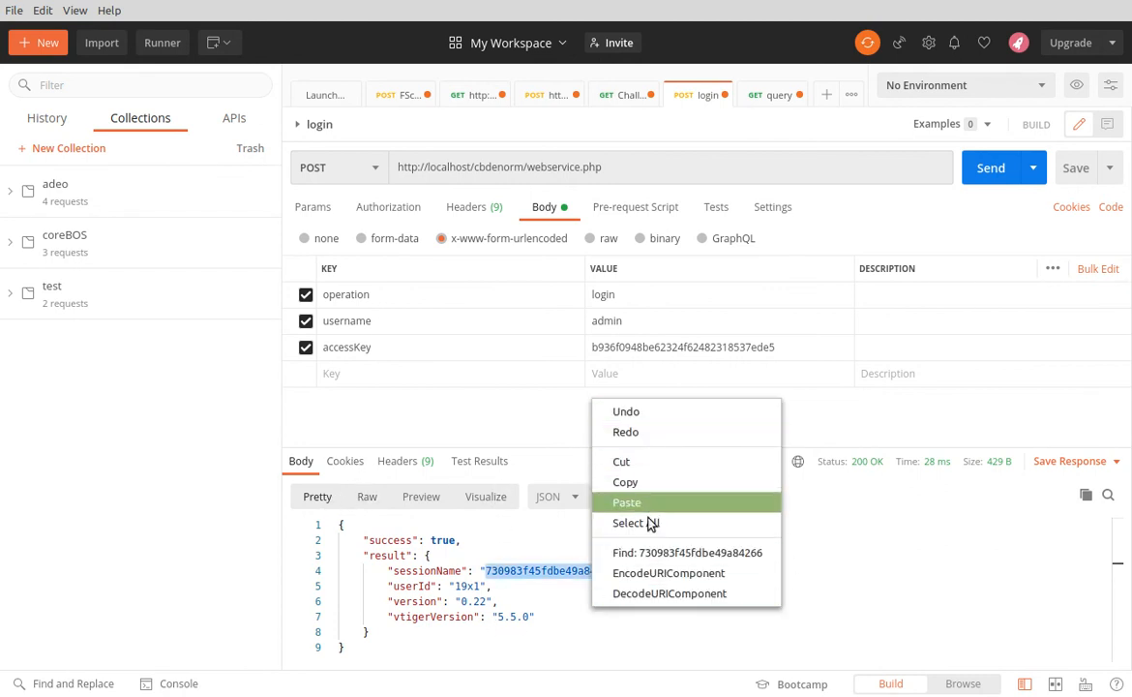
left_click(497, 630)
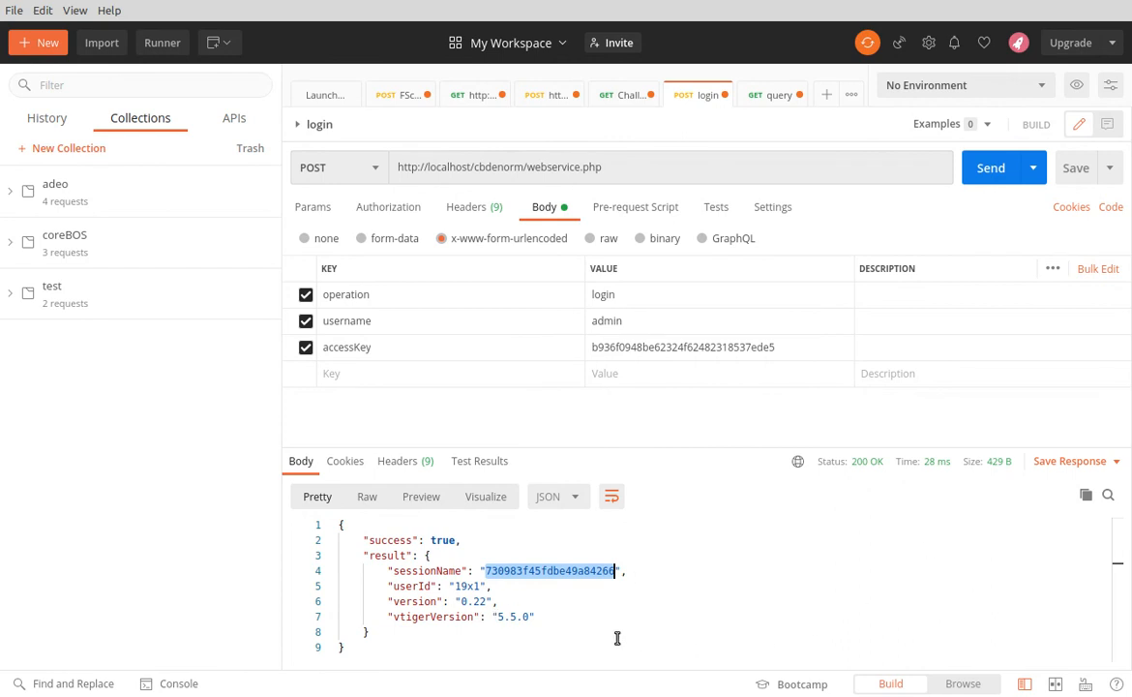
left_click_drag(618, 637, 338, 524)
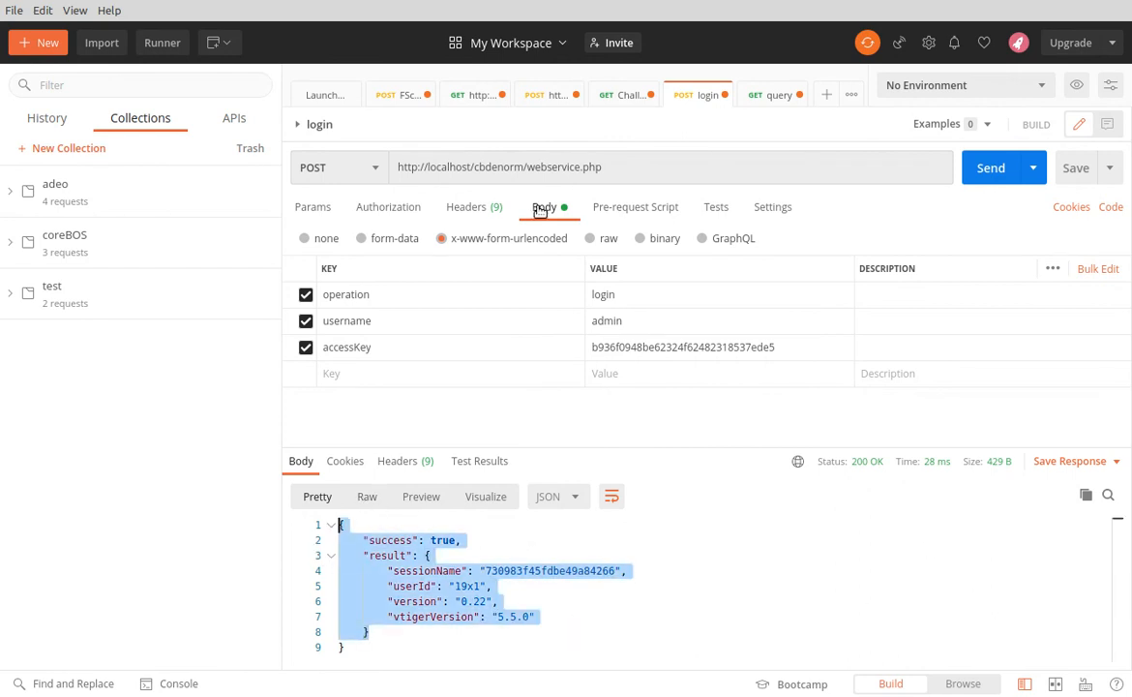
left_click(997, 170)
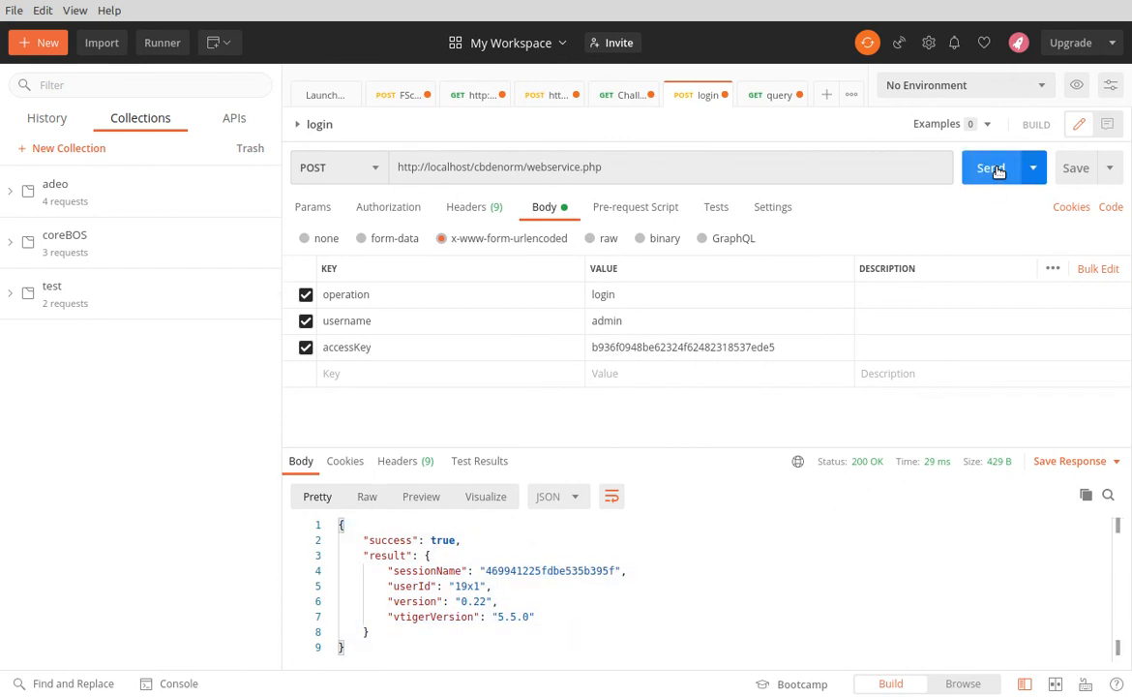
Compare the login request's form-data and x-www-form-urlencoded bodies, and review the Challenge and query requests' parameters
left_click(364, 238)
left_click(442, 239)
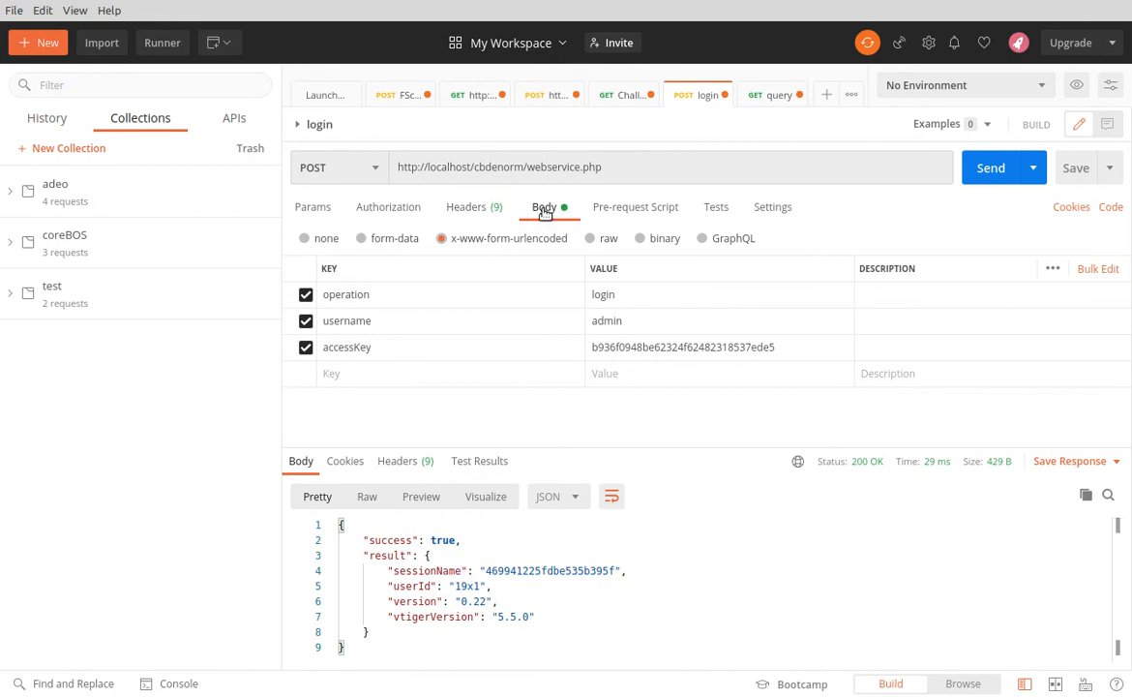
left_click(607, 101)
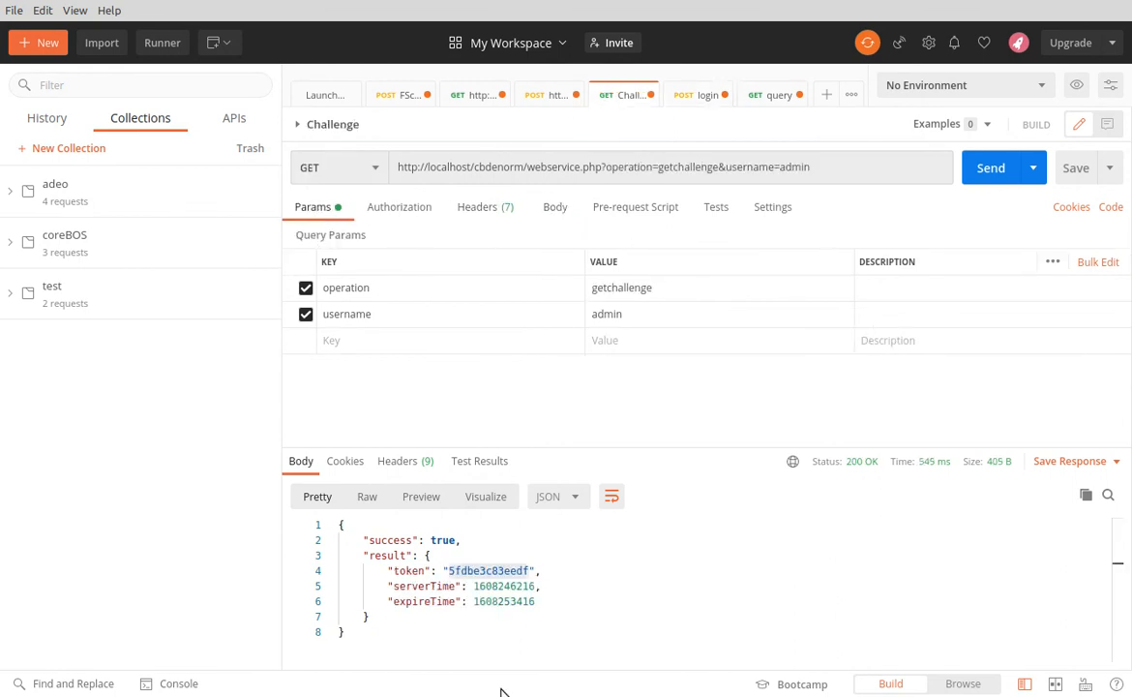
left_click(769, 97)
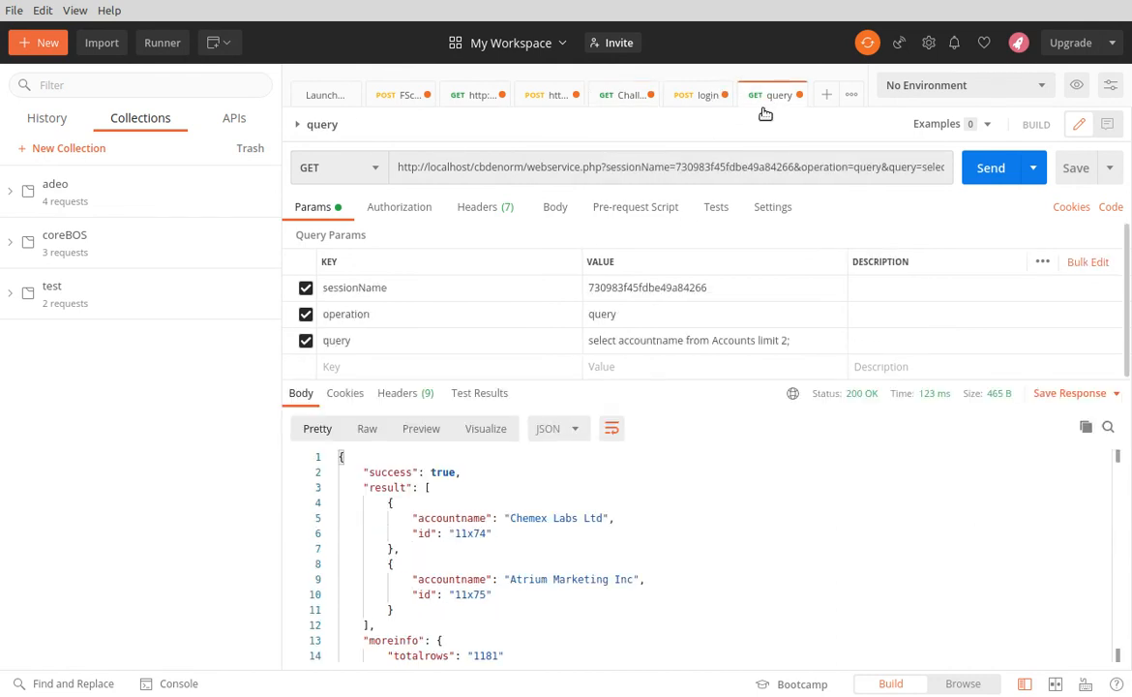